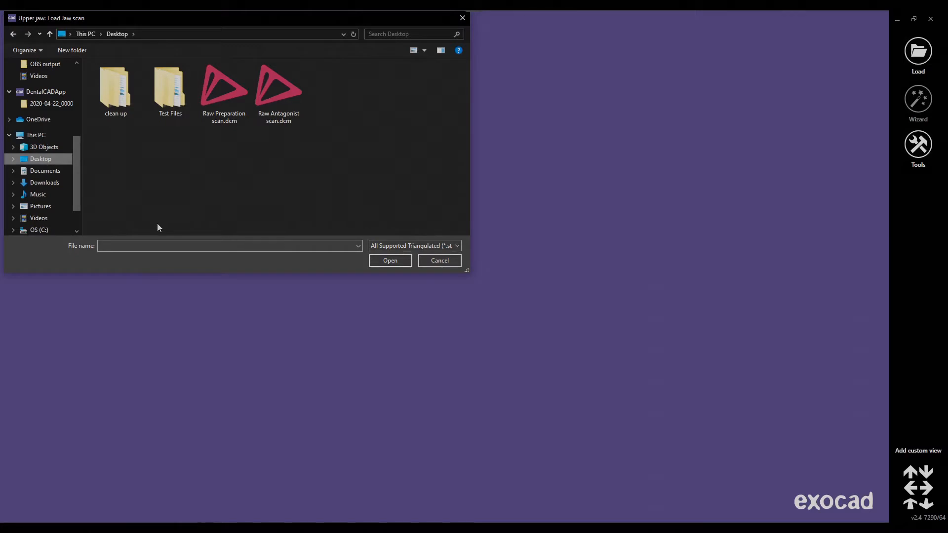
Step: Load Raw Preparation scan.dcm as the upper jaw scan and Raw Antagonist scan.dcm as the lower jaw antagonist
left_click(222, 99)
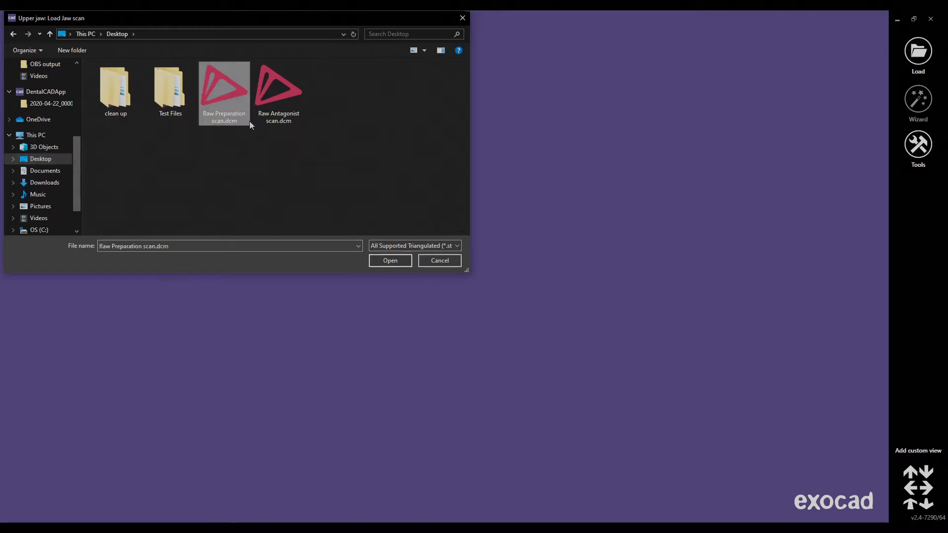
left_click(388, 261)
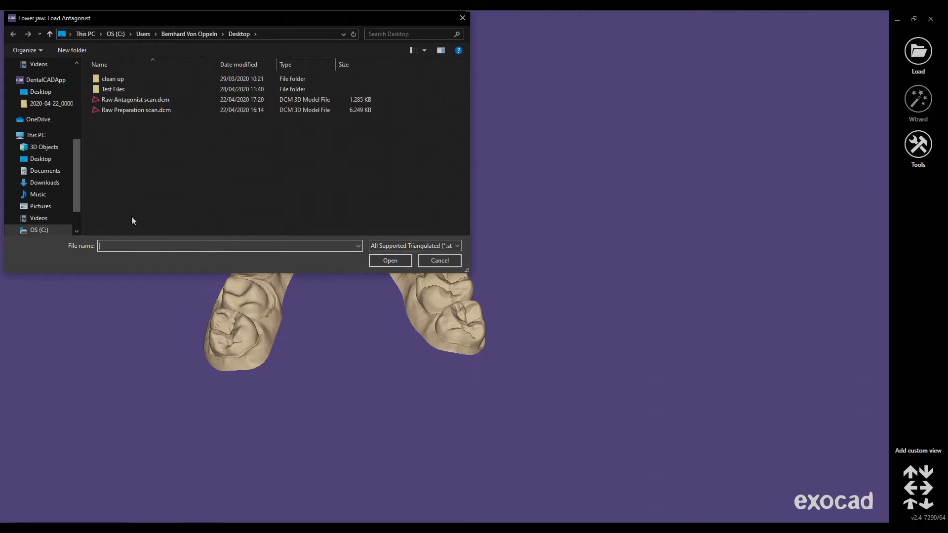
left_click(129, 101)
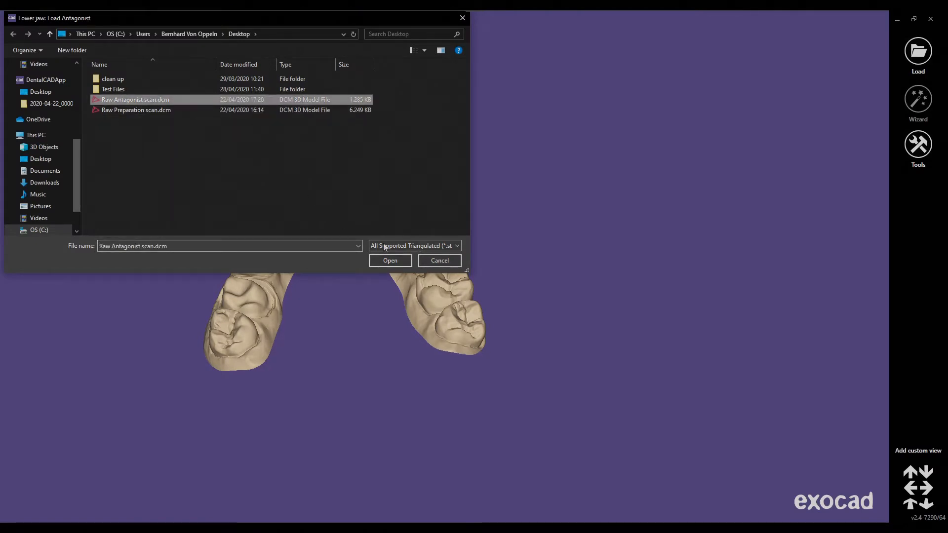
left_click(390, 260)
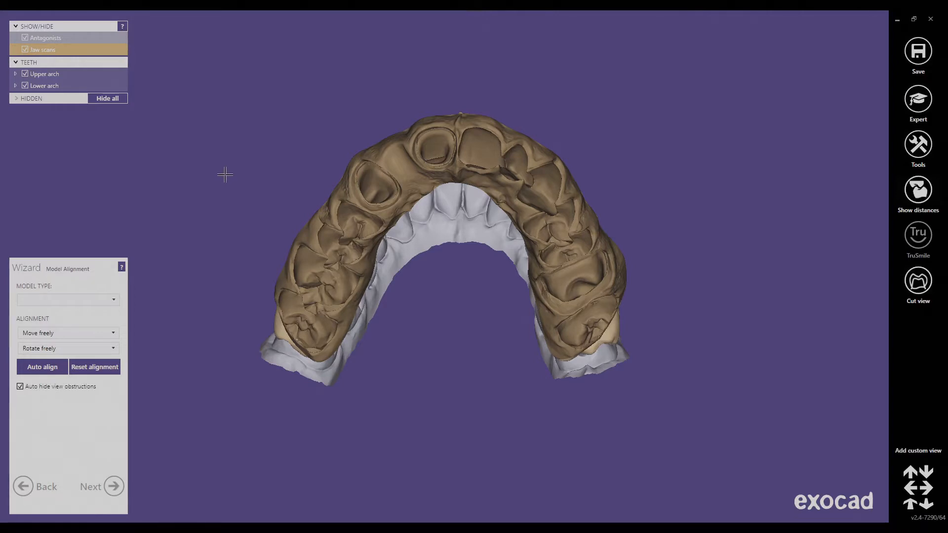
Step: Choose Formlabs solid model with extra dies as the model type
left_click(114, 301)
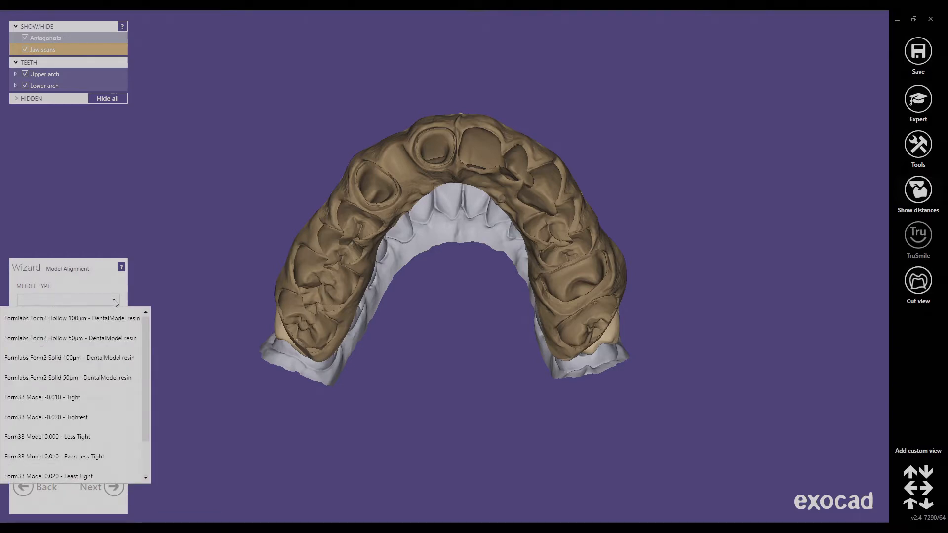
left_click_drag(146, 363, 143, 420)
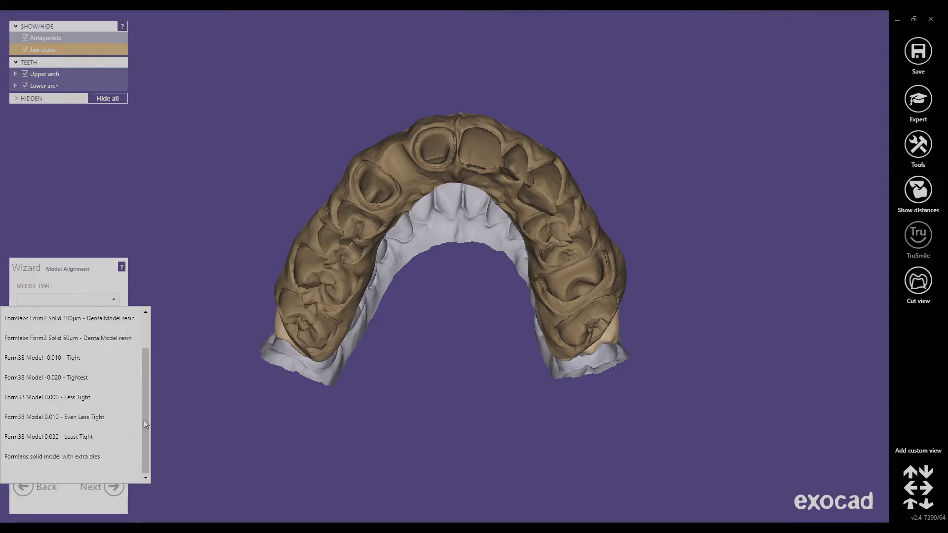
left_click(58, 459)
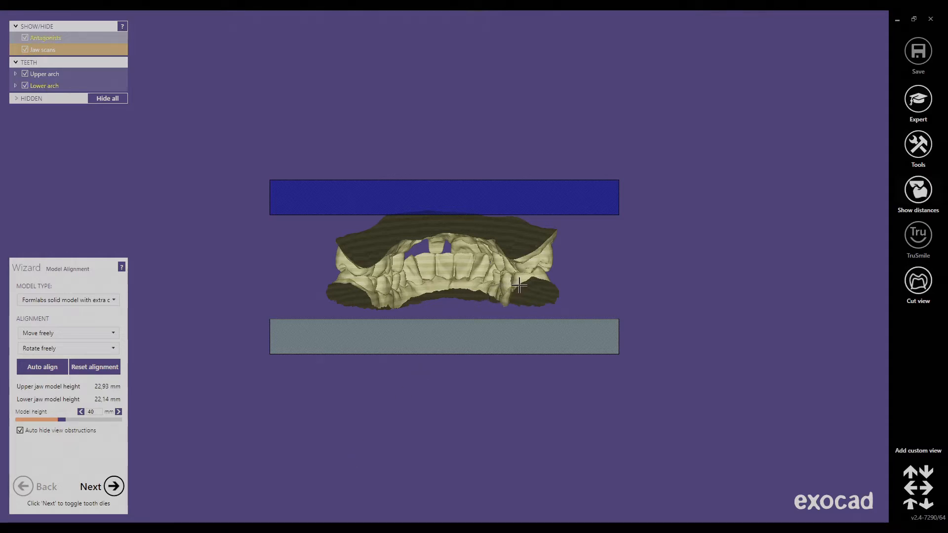
Step: Fine-tune the jaw scans' alignment between the base planes and set the model height to 35.8 mm
left_click(530, 268)
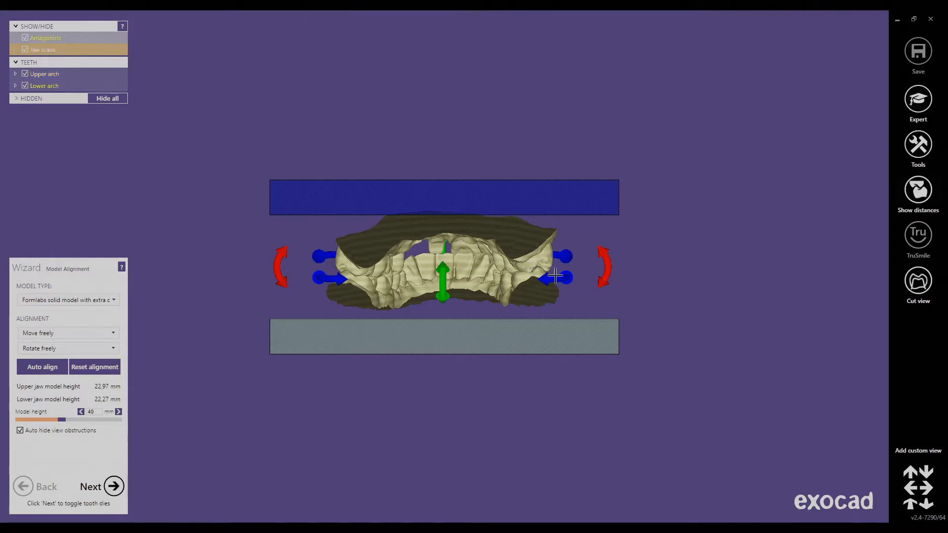
left_click_drag(565, 277, 360, 279)
right_click_drag(360, 280, 341, 279)
right_click_drag(600, 270, 429, 281)
left_click_drag(556, 281, 548, 291)
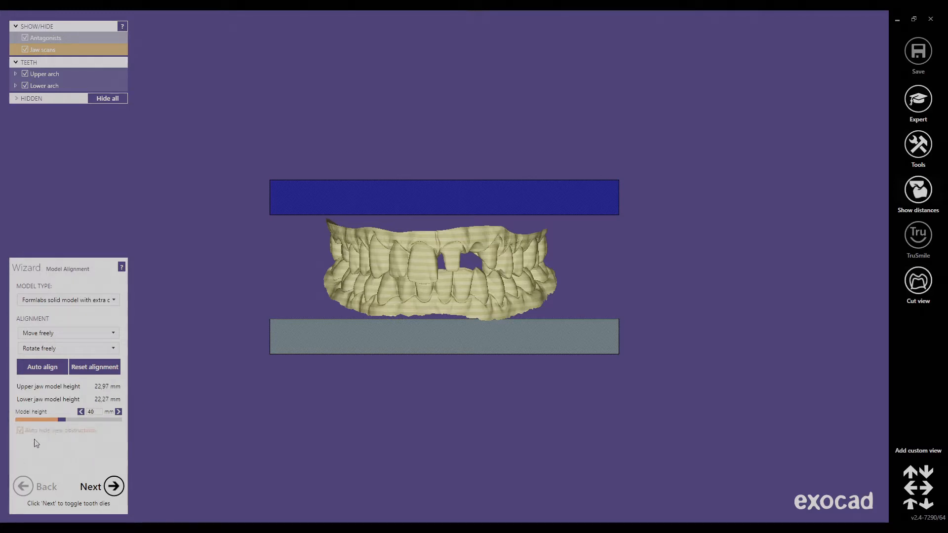
left_click_drag(61, 421, 56, 421)
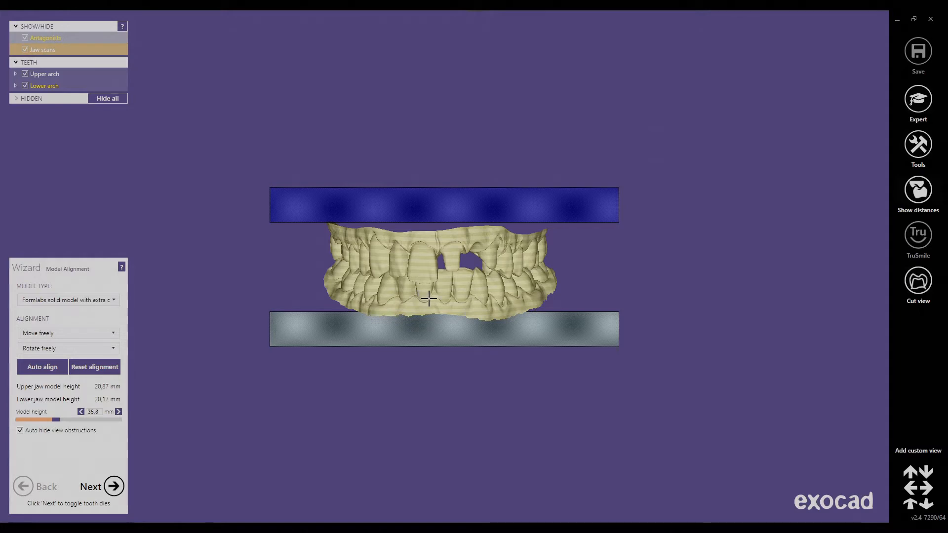
Step: Shift the jaw scans slightly down between the base planes and accept the model alignment
left_click(910, 504)
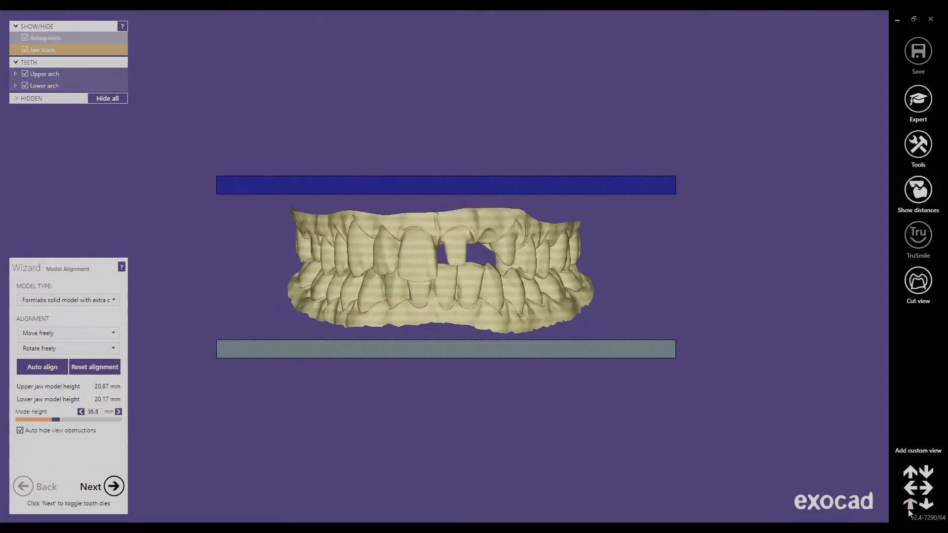
left_click_drag(449, 290, 450, 295)
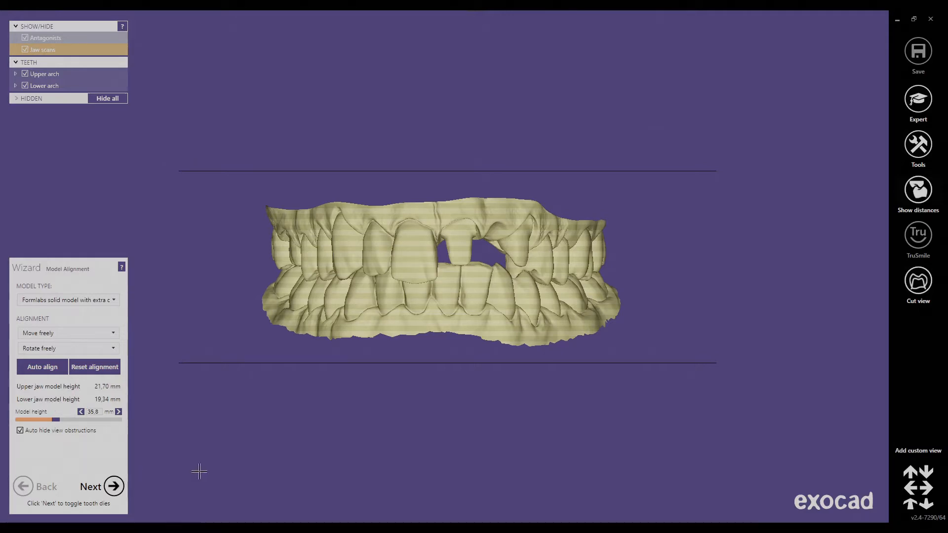
left_click(114, 487)
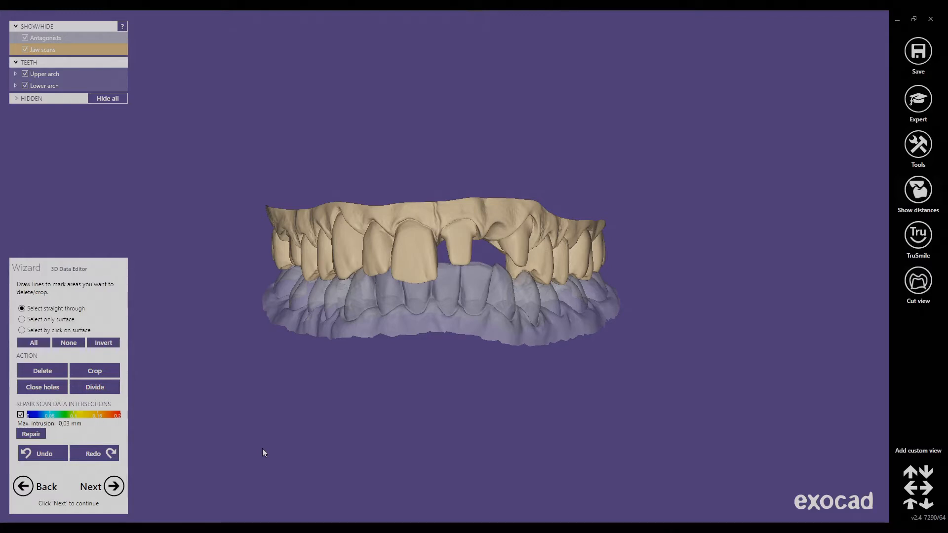
Step: Outline the excess gingiva strip along the upper edge of the upper jaw's front region to mark it for removal
left_click(305, 183)
left_click(349, 202)
left_click(362, 209)
left_click(391, 210)
left_click(433, 211)
left_click(474, 210)
left_click(507, 205)
left_click(525, 200)
left_click(567, 182)
left_click(562, 151)
double_click(431, 102)
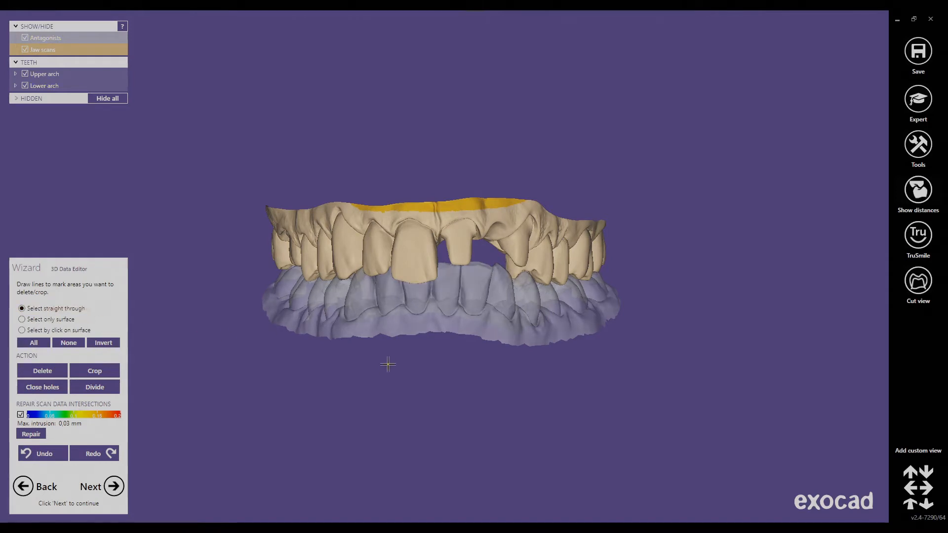
Step: Unselect a small area at the lower border of the marked upper jaw strip, above the central incisors
right_click_drag(425, 368, 483, 403)
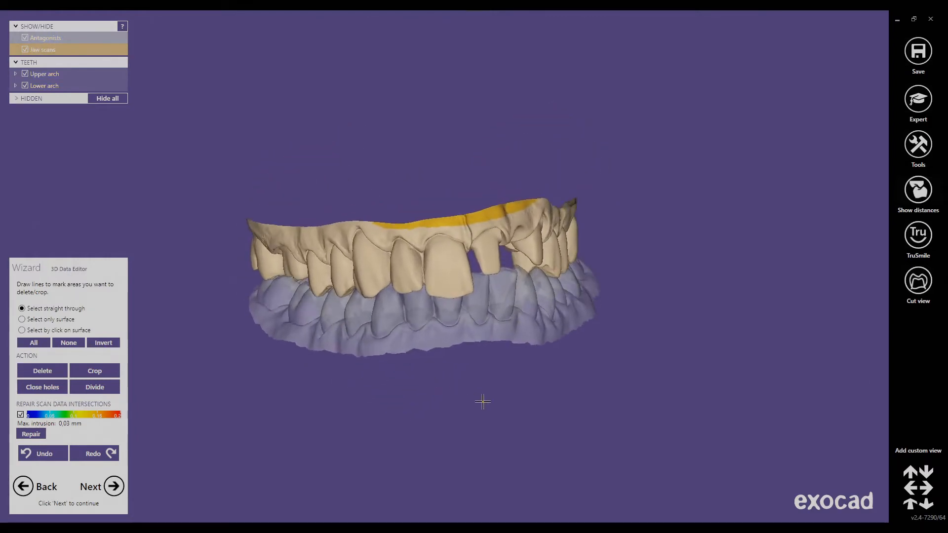
scroll(398, 400, "up", 3)
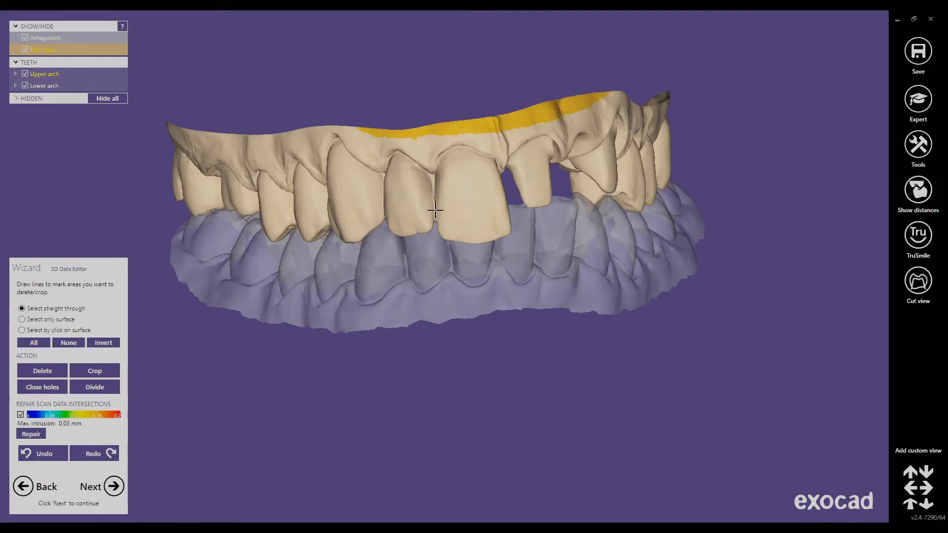
left_click(460, 137)
left_click(476, 132)
left_click(494, 129)
left_click(518, 129)
left_click(508, 143)
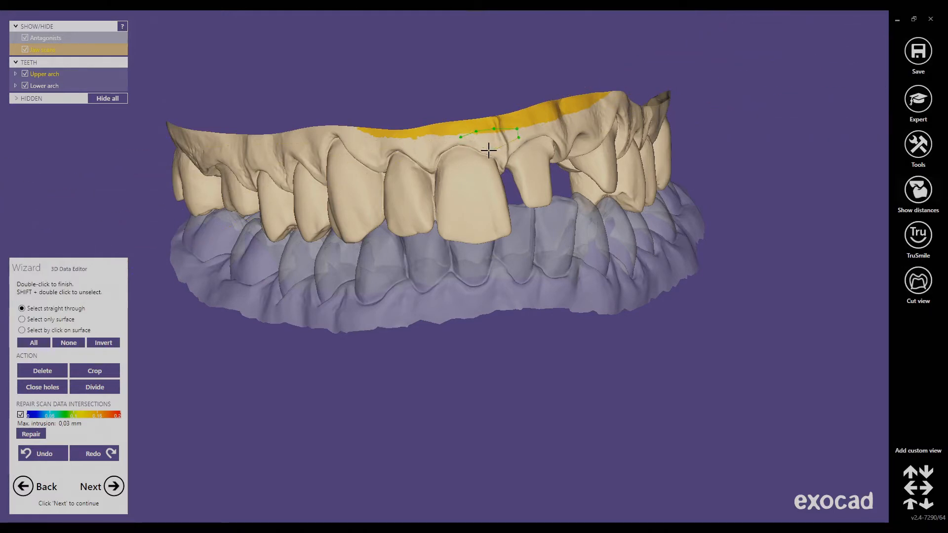
double_click(476, 150, "shift")
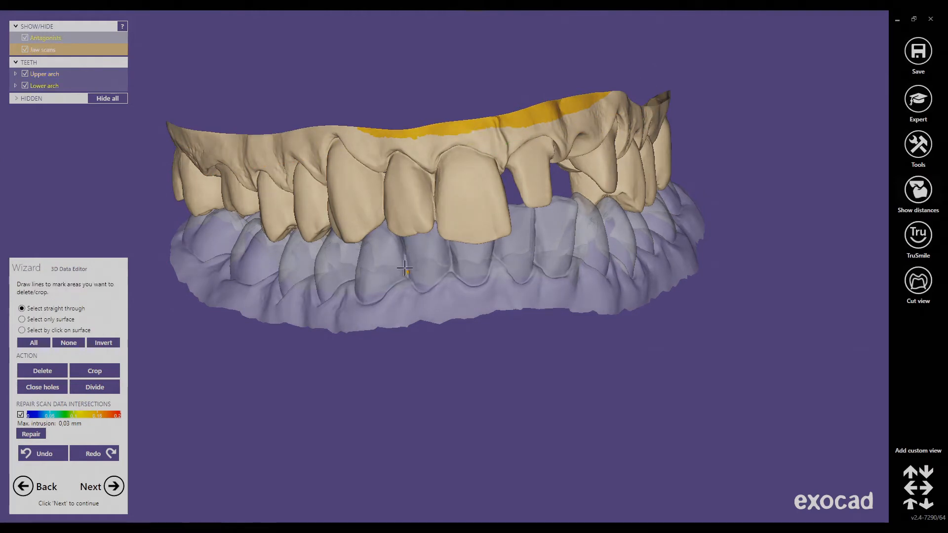
Step: Mark the excess strip along the lower edge of the lower jaw's front region and delete the marked areas on both jaws
left_click(913, 506)
left_click(261, 341)
left_click(326, 338)
left_click(360, 330)
left_click(379, 325)
left_click(415, 323)
left_click(439, 324)
left_click(483, 325)
left_click(516, 331)
left_click(524, 333)
left_click(548, 340)
left_click(613, 357)
left_click(661, 409)
left_click(488, 433)
double_click(256, 395)
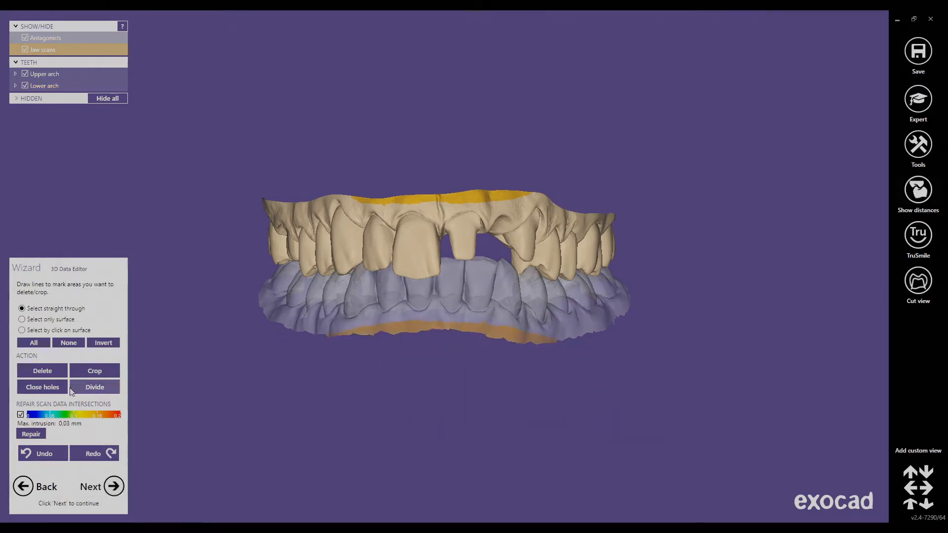
left_click(42, 370)
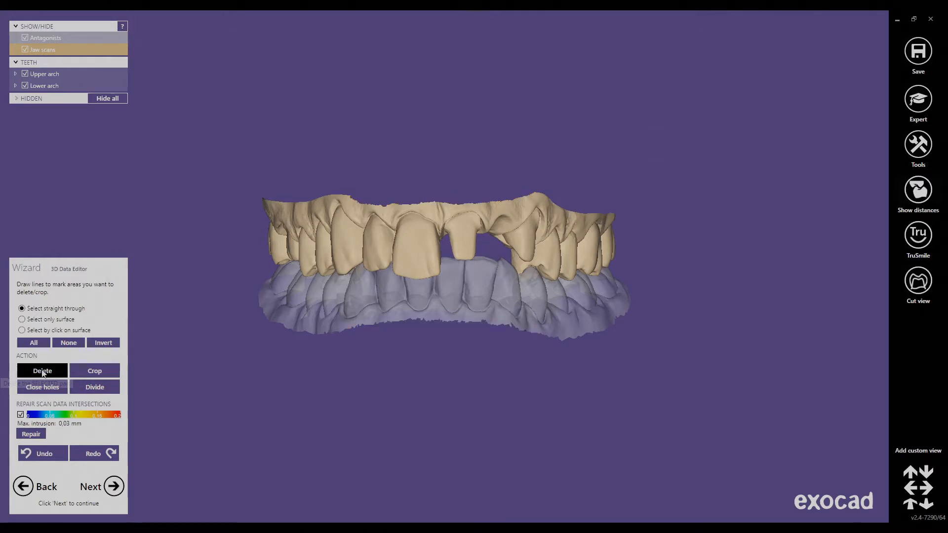
Step: Finish the scan data editing and fix the jaw intersection by cutting away the intrusions
left_click(114, 487)
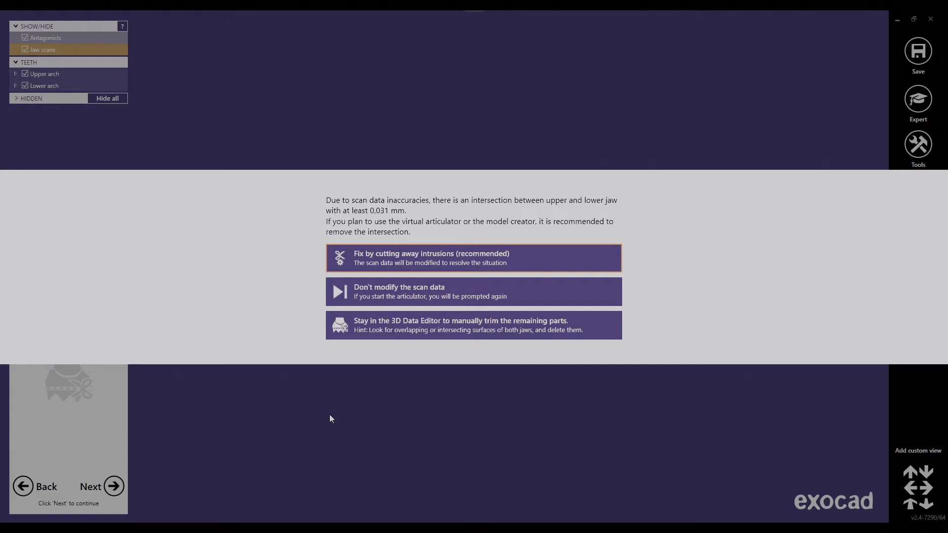
left_click(438, 261)
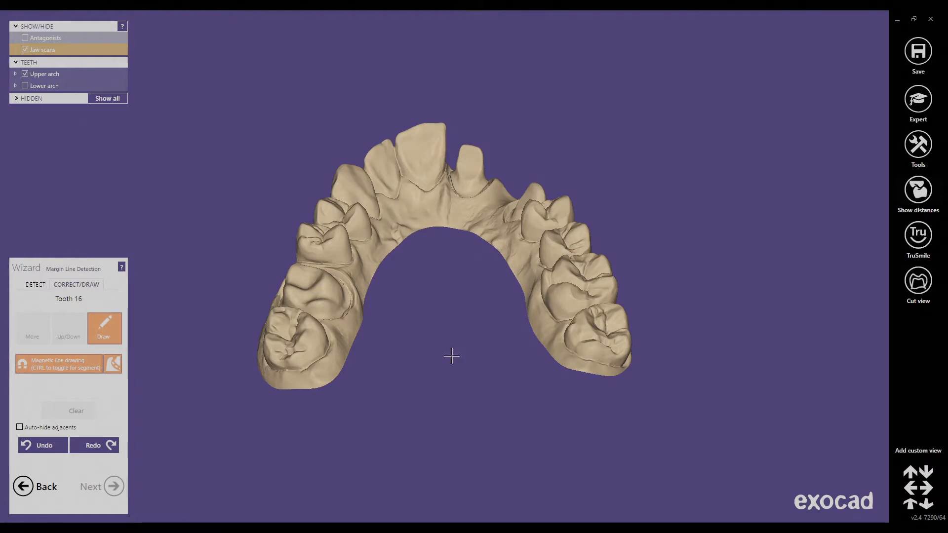
Step: Detect the margin line of tooth 16 automatically from a point on its preparation edge and check its course
left_click(33, 284)
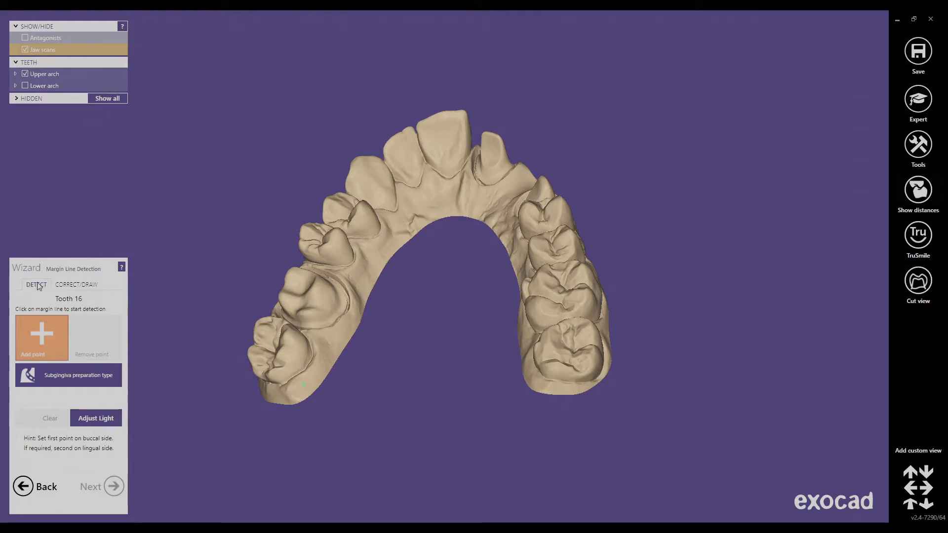
left_click(345, 304)
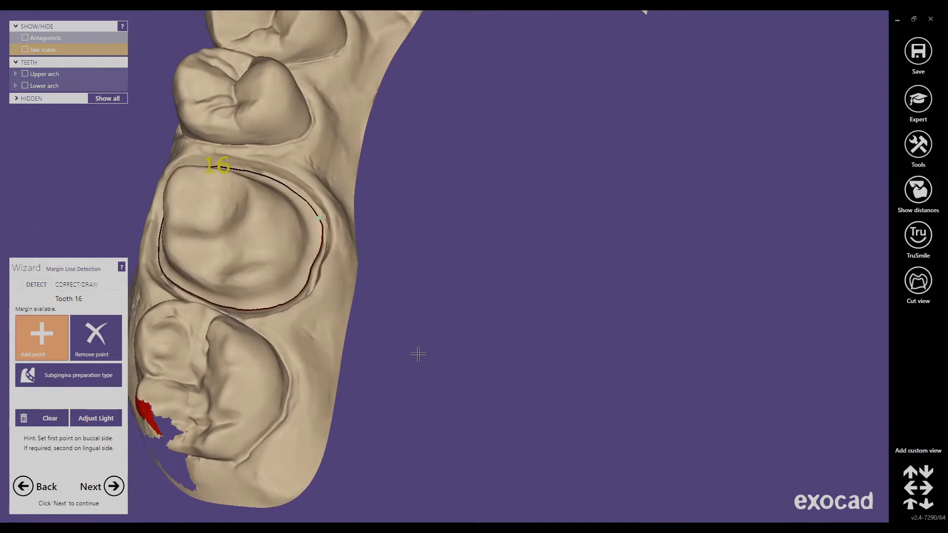
scroll(418, 353, "down", 4)
right_click_drag(462, 394, 468, 396)
scroll(415, 383, "up", 5)
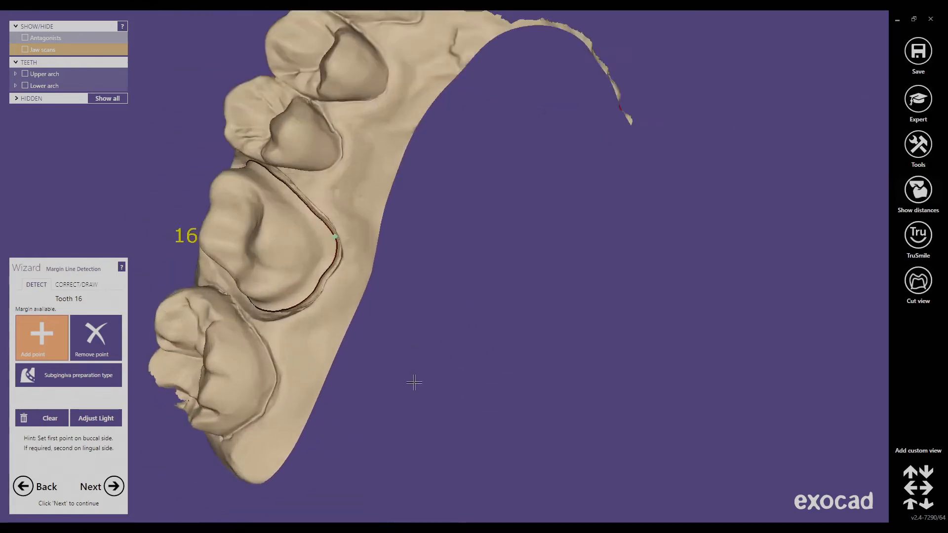
right_click_drag(155, 310, 153, 311)
Step: Correct the margin line of tooth 16 by moving its control points along the preparation edge, and accept it
left_click(75, 284)
scroll(284, 262, "up", 5)
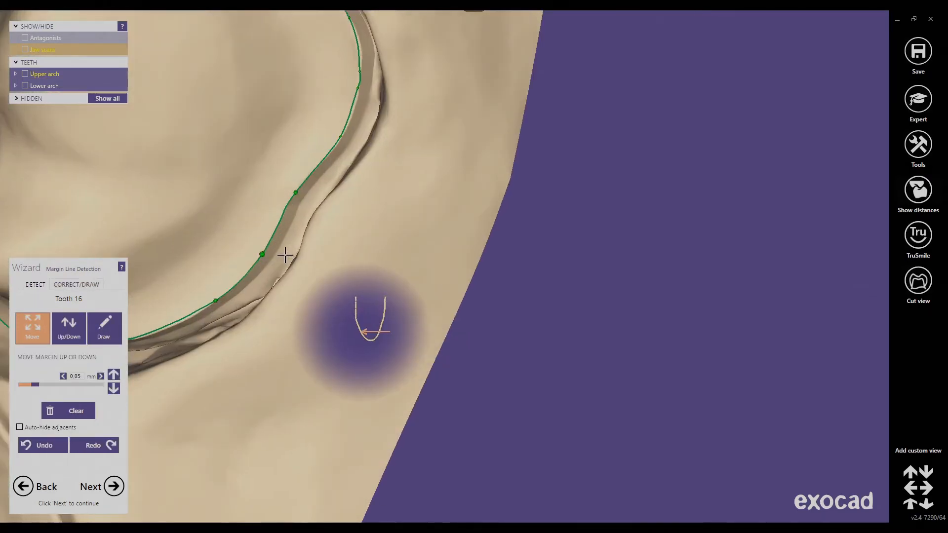
left_click_drag(341, 134, 325, 130)
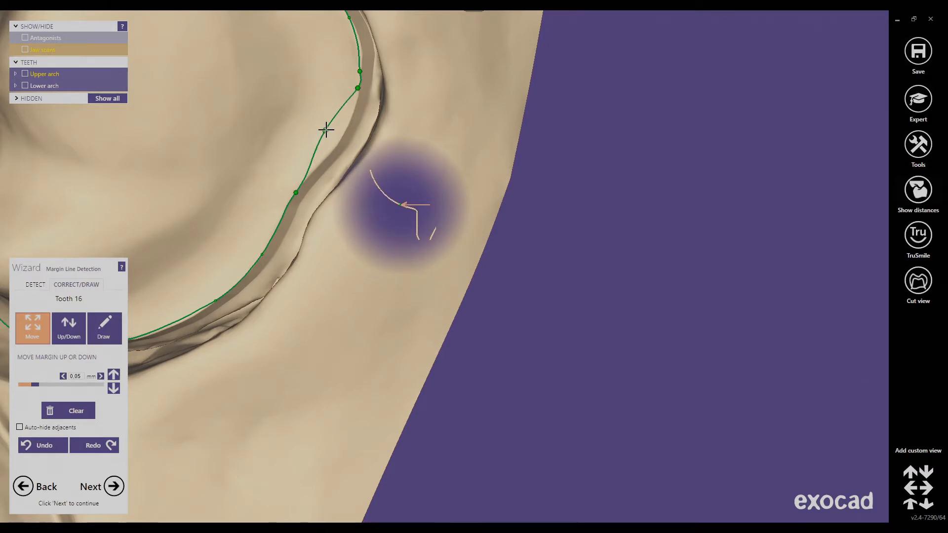
left_click_drag(326, 130, 341, 138)
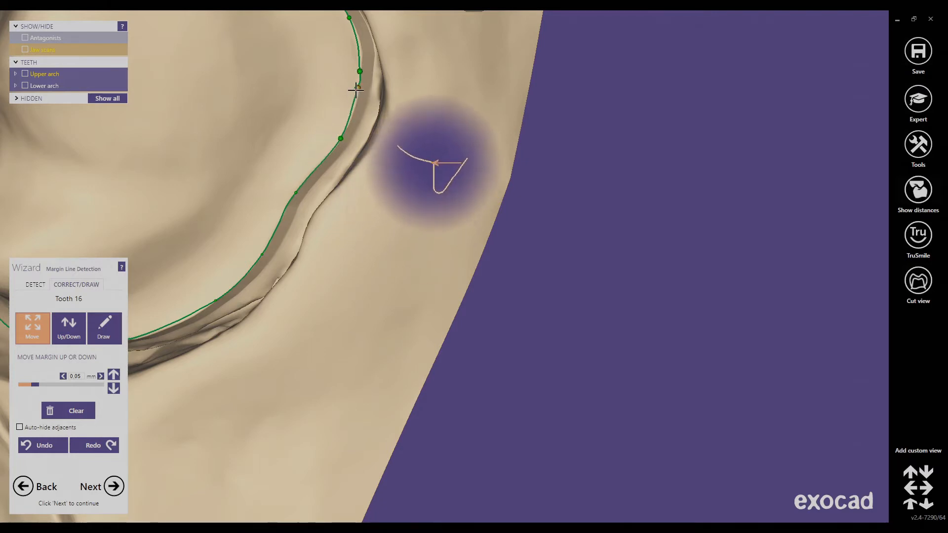
left_click_drag(359, 73, 362, 58)
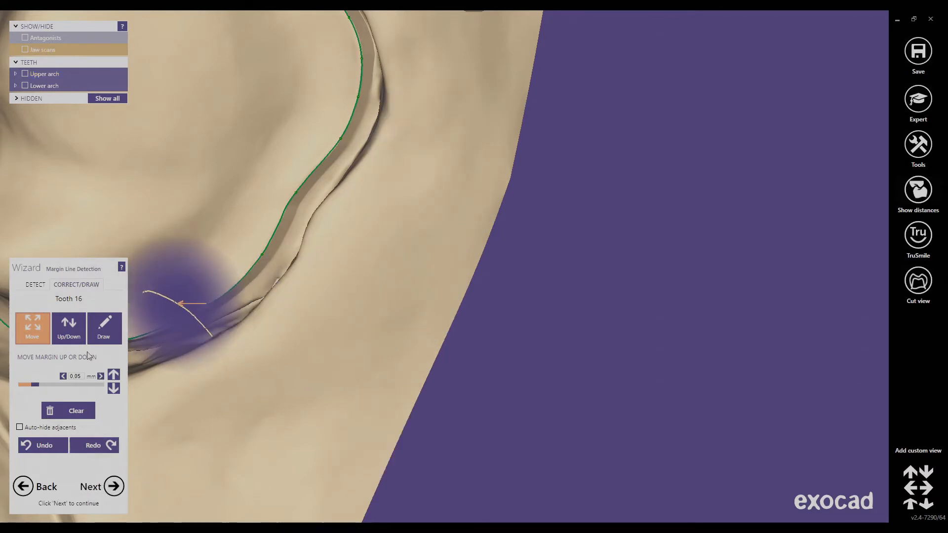
left_click(113, 486)
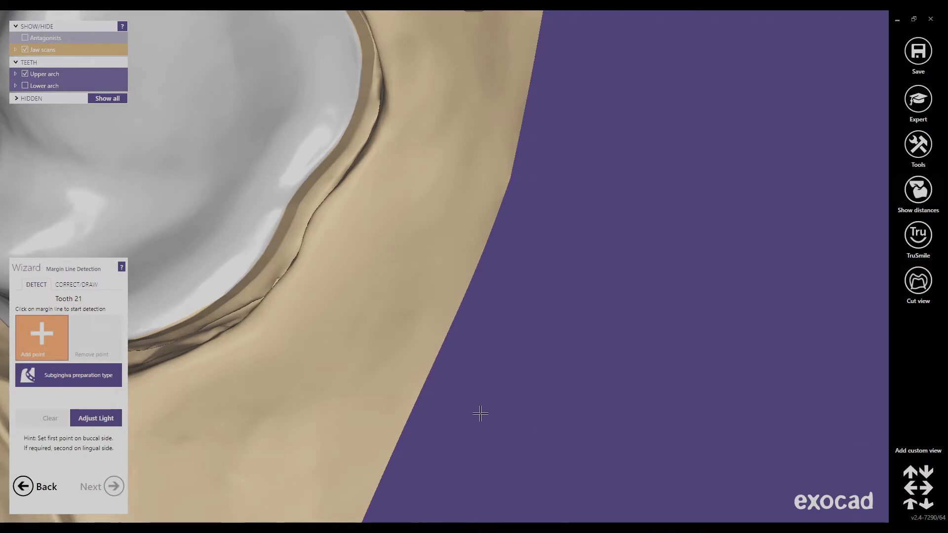
Step: Detect the margin line of tooth 21 from a point on its preparation edge and accept it
scroll(480, 414, "down", 5)
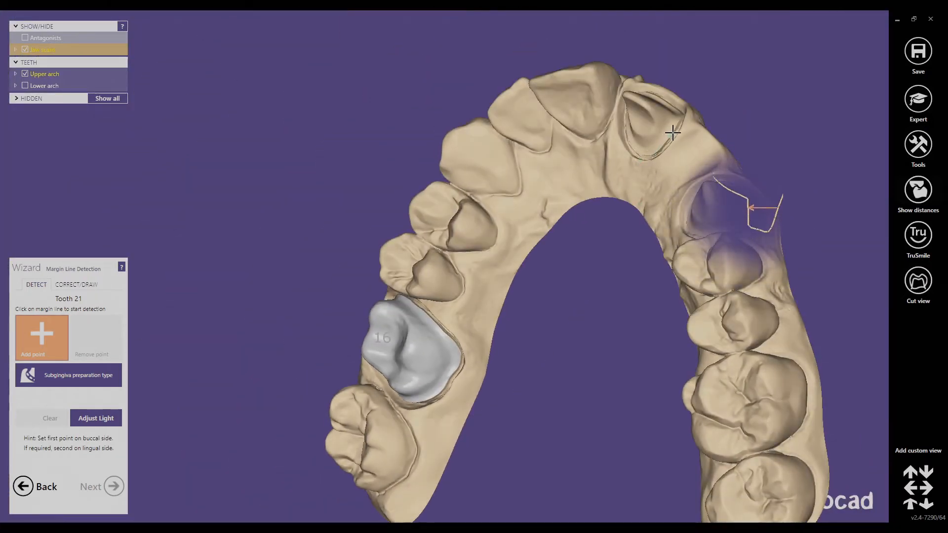
left_click(673, 132)
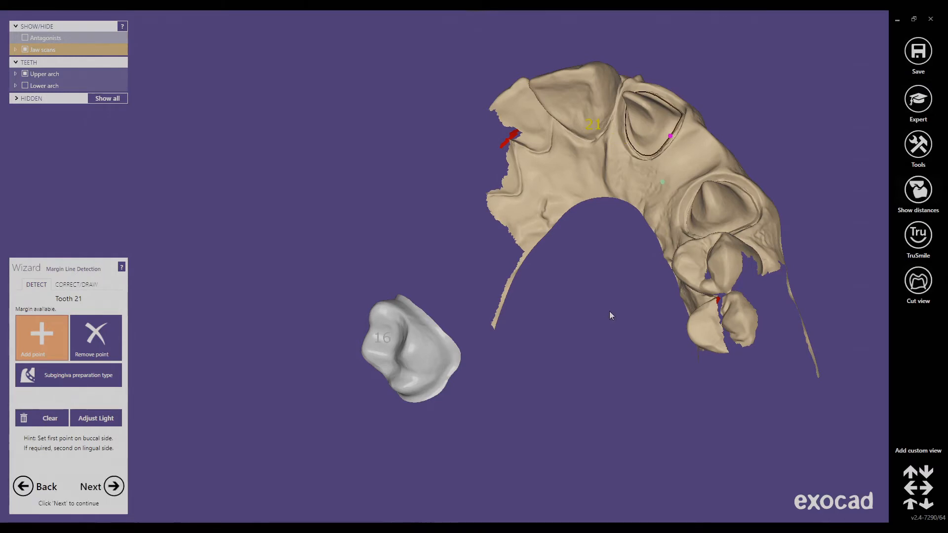
right_click_drag(609, 311, 568, 334)
scroll(612, 291, "up", 4)
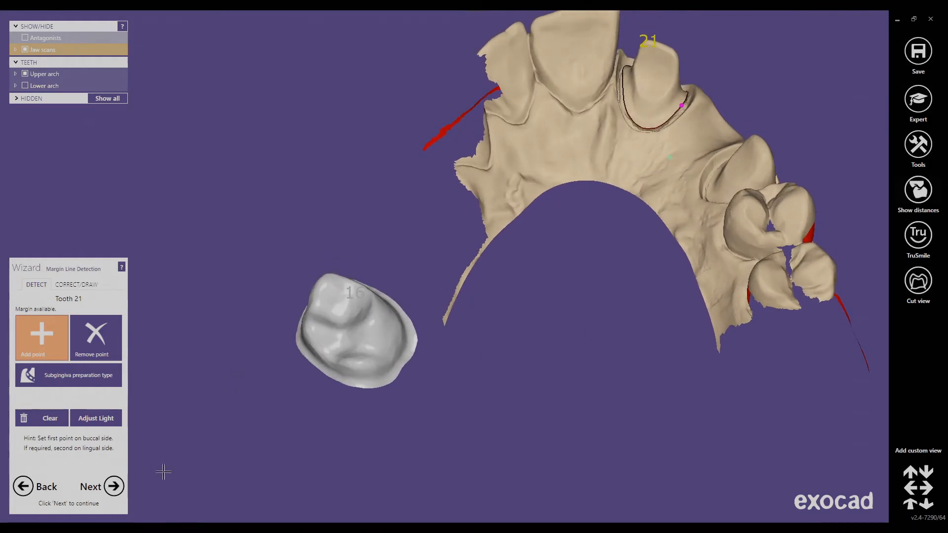
left_click(113, 488)
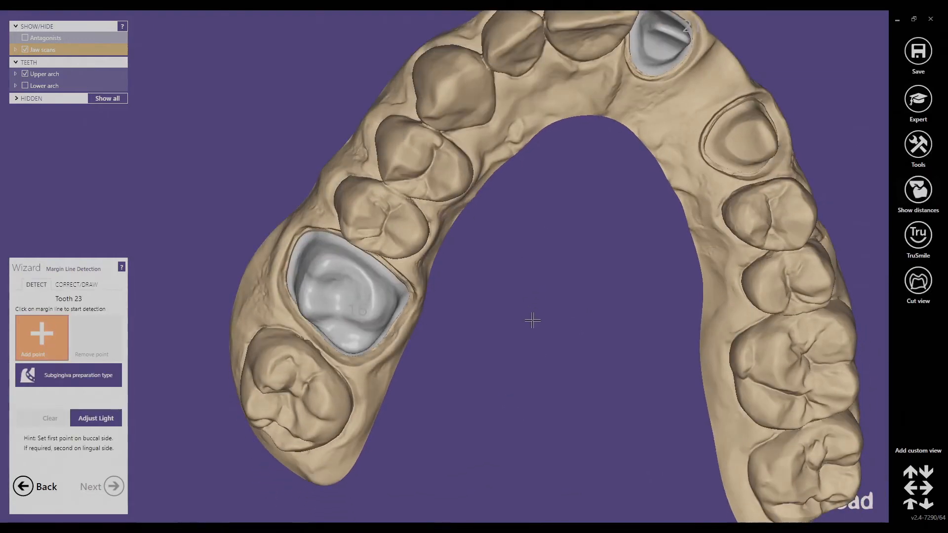
Step: Detect the margin line of tooth 23, accept it, and keep teeth 16, 21 and 23 as detachable dies
left_click(711, 130)
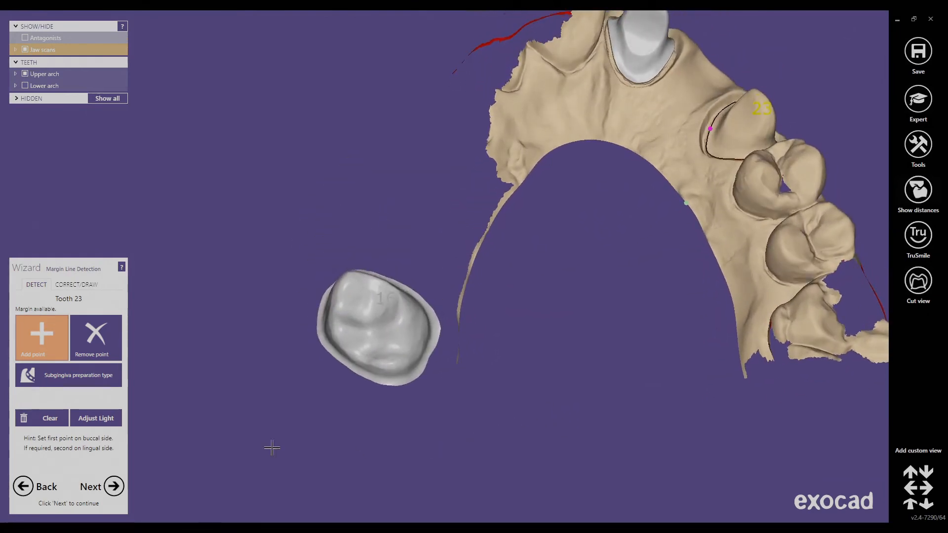
left_click(123, 487)
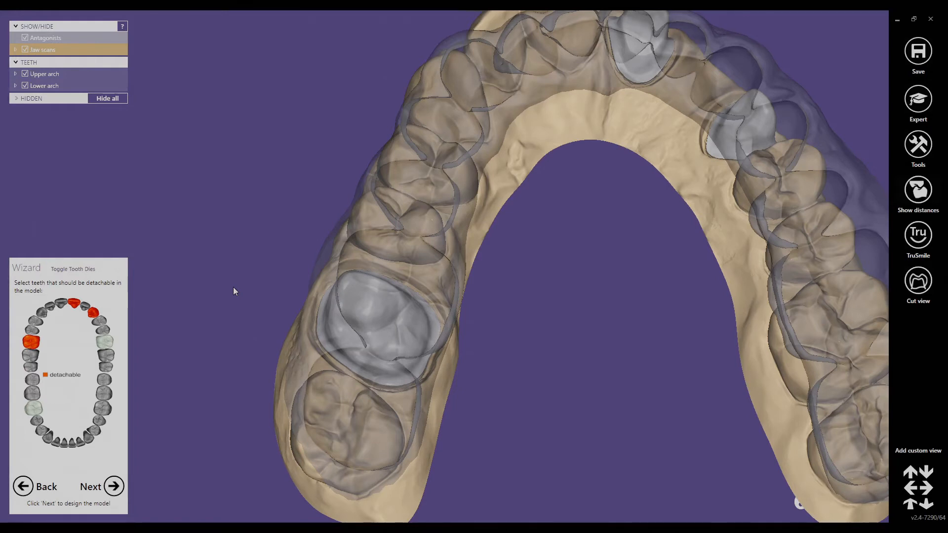
left_click(113, 488)
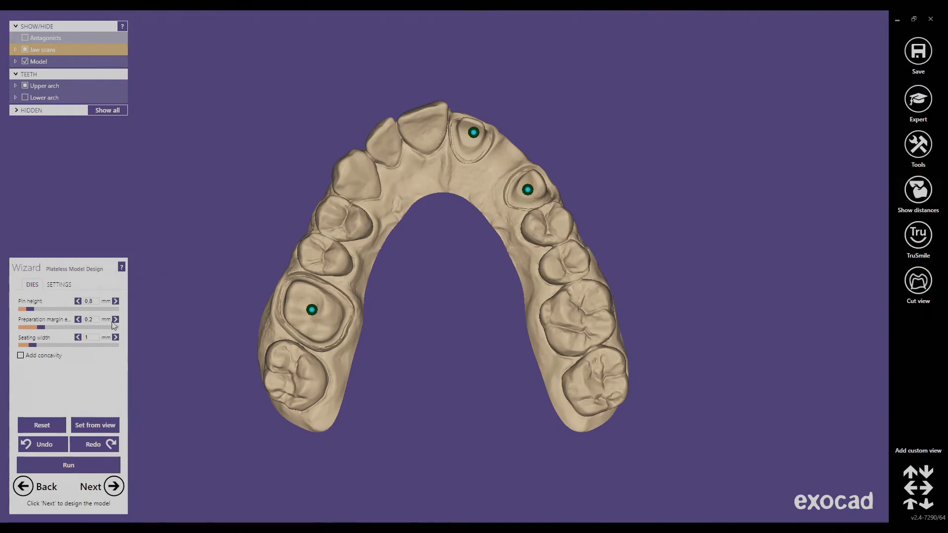
Step: Review the plateless model settings and die insertion directions, and compute the upper model with its dies
left_click(60, 286)
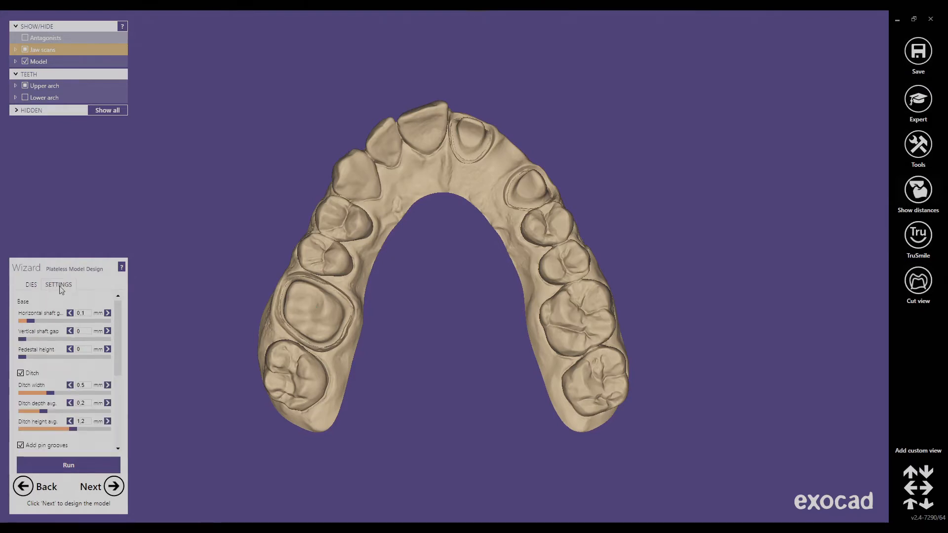
left_click(32, 286)
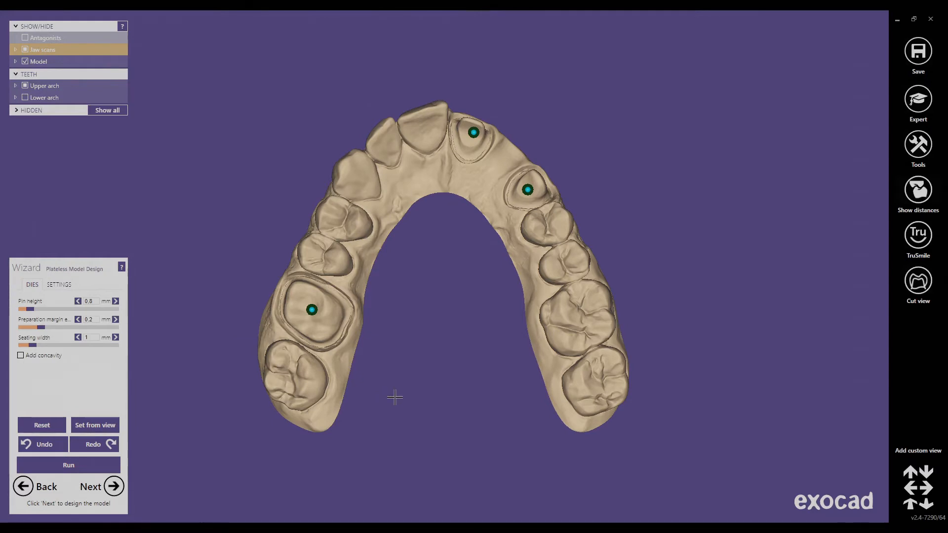
right_click_drag(390, 399, 374, 423)
right_click_drag(420, 371, 419, 372)
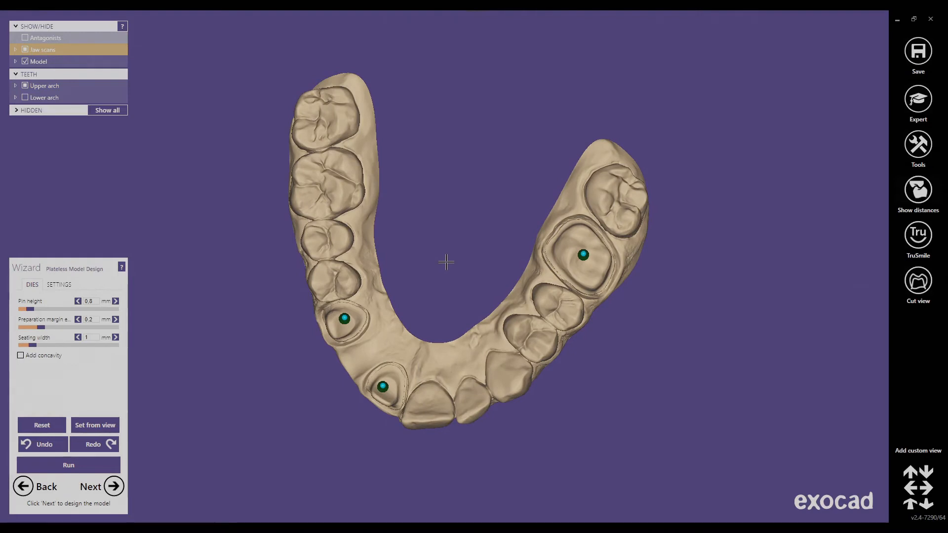
right_click_drag(445, 250, 447, 253)
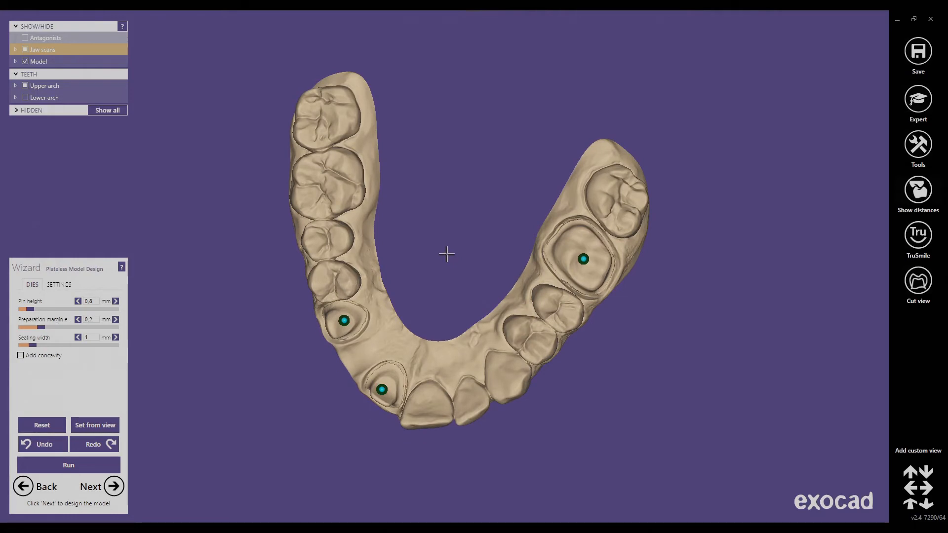
left_click(67, 465)
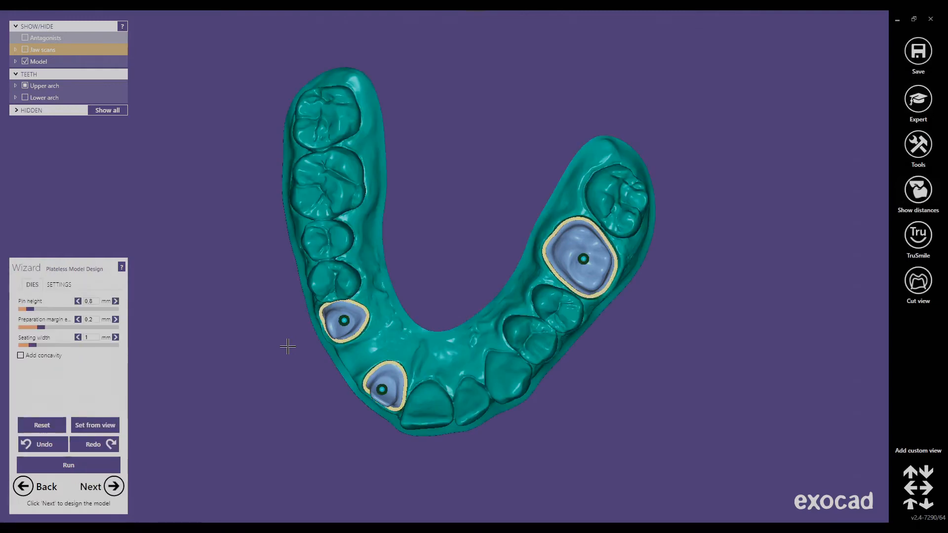
Step: Hide the upper model base to inspect the dies of teeth 16, 21 and 23 on their own, and show it again
right_click_drag(303, 387, 305, 383)
mouse_move(416, 409)
right_mouse_down()
mouse_move(415, 396)
mouse_move(415, 409)
right_mouse_up()
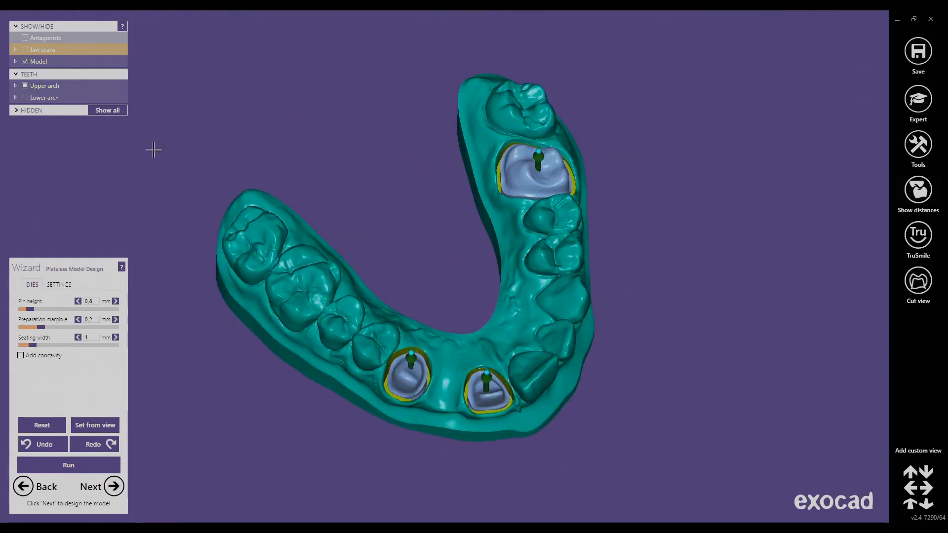
left_click(16, 62)
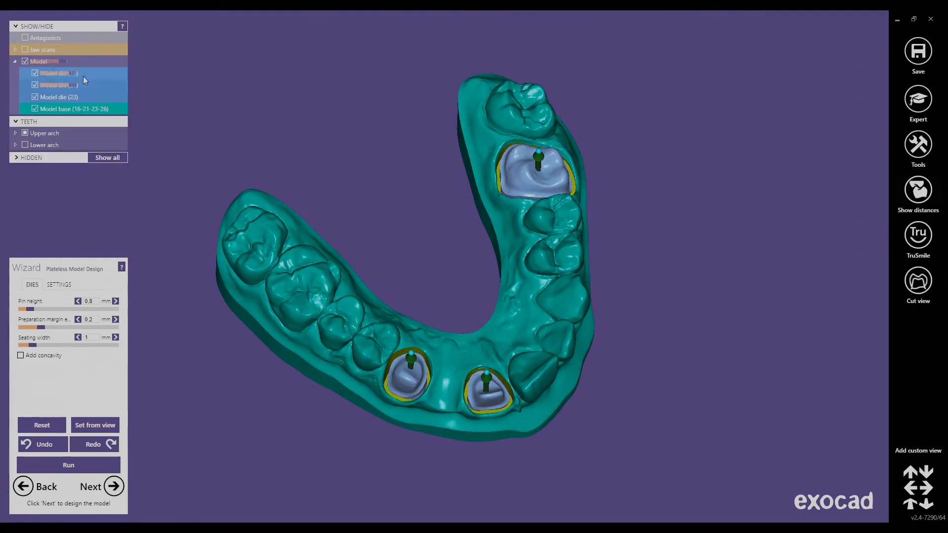
left_click(35, 109)
right_click_drag(324, 187, 464, 261)
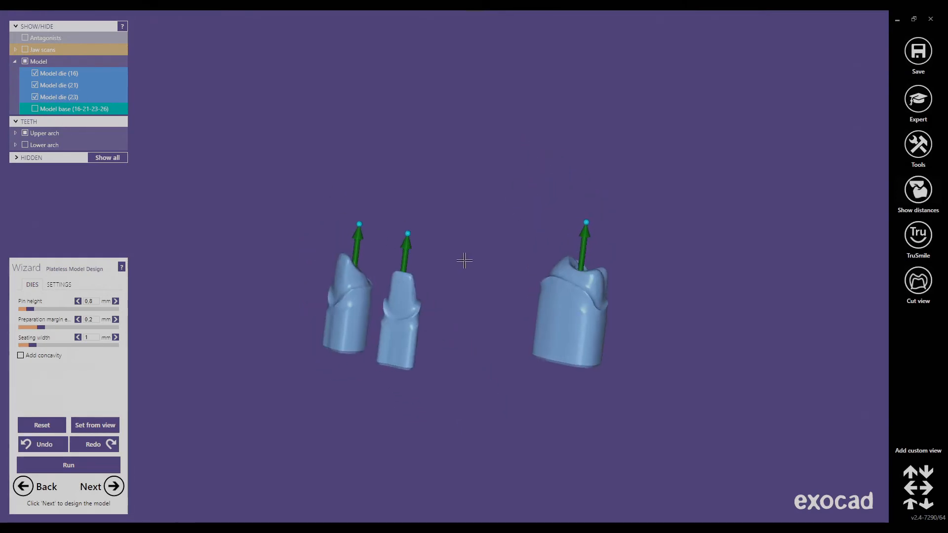
left_click(34, 107)
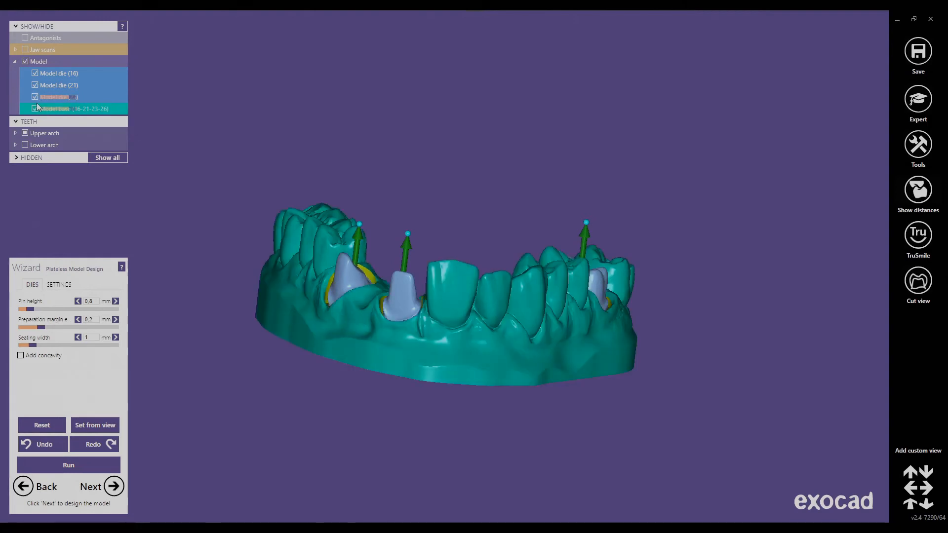
Step: Hide the dies of teeth 23, 21 and 16 and inspect the upper model base around the die positions
left_click(35, 97)
left_click(35, 85)
left_click(35, 74)
right_click_drag(362, 182, 361, 312)
scroll(360, 312, "up", 4)
scroll(360, 312, "up", 5)
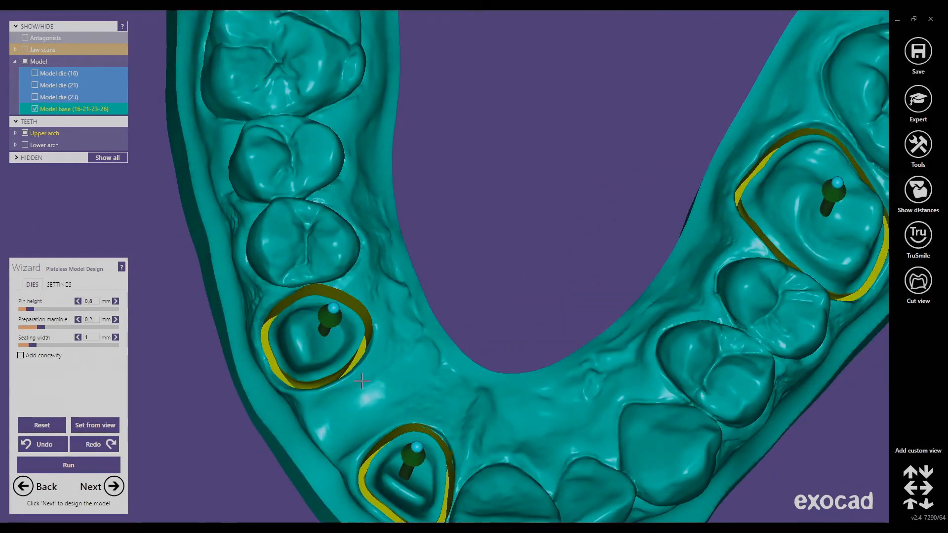
right_click_drag(326, 359, 547, 352)
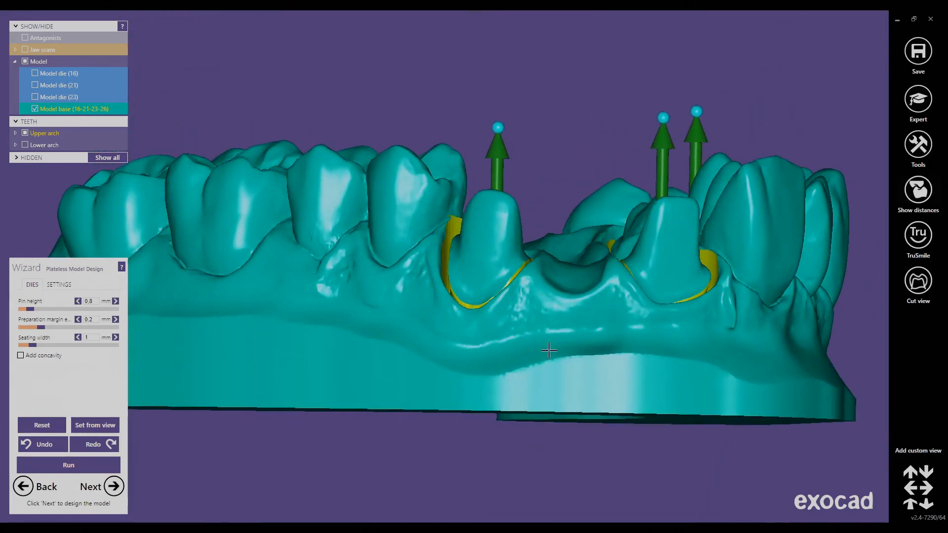
right_click_drag(511, 380, 400, 366)
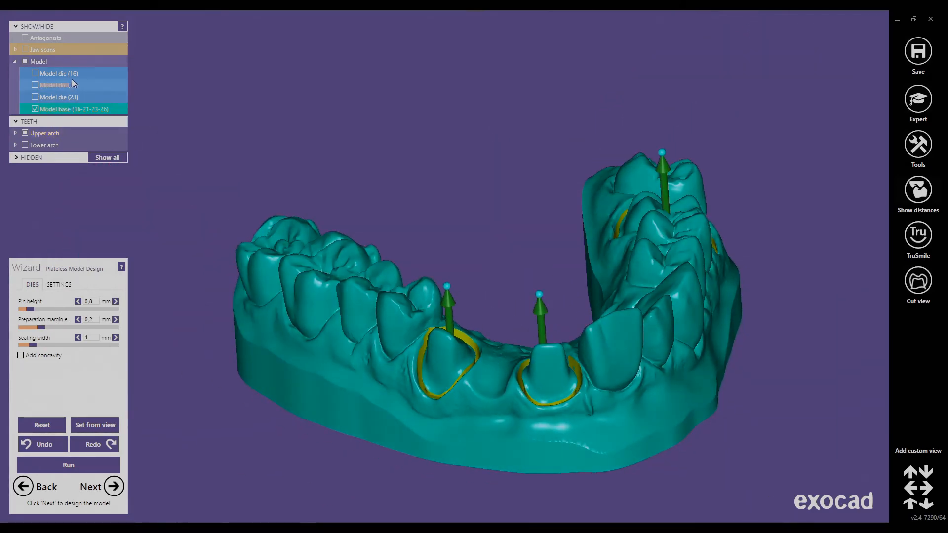
Step: Accept the upper model, compute the lower model base with the existing settings, check its shape and accept it
left_click(113, 488)
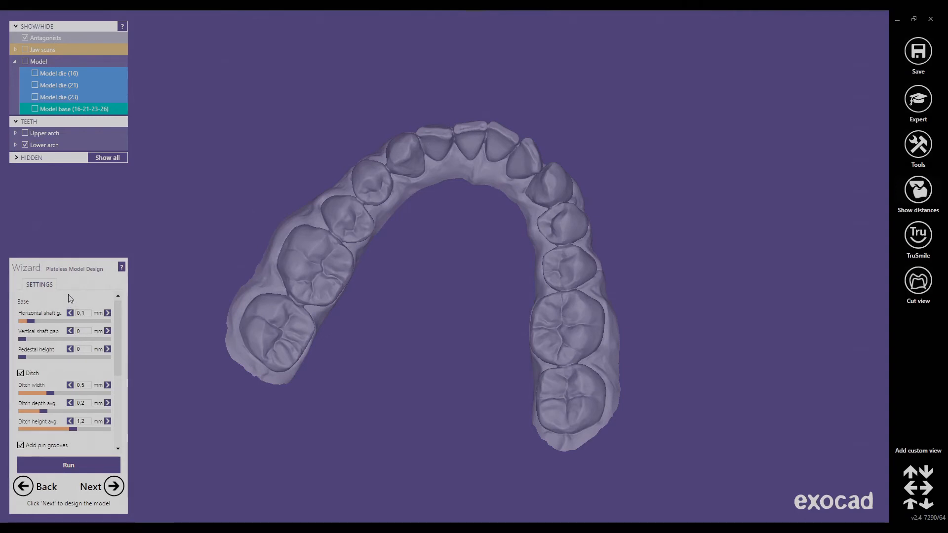
left_click(87, 465)
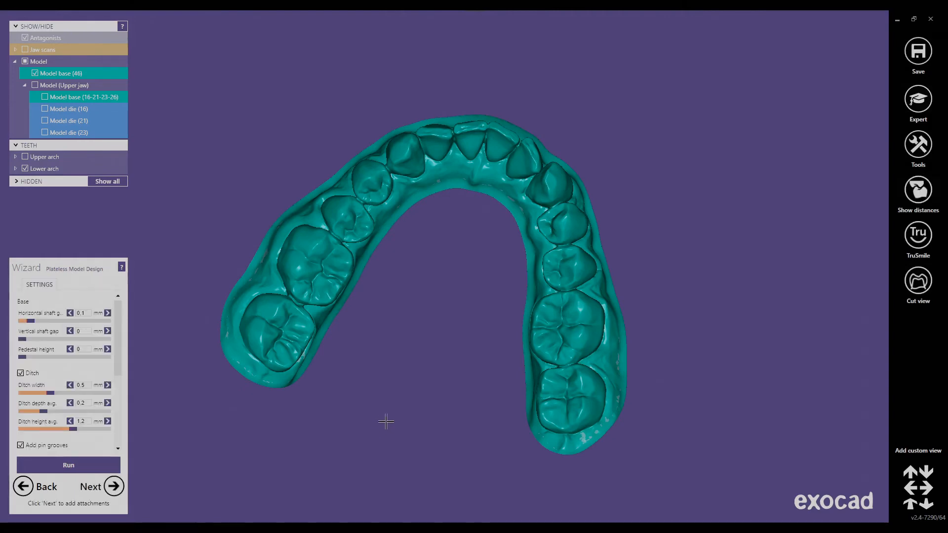
right_click_drag(386, 421, 343, 454)
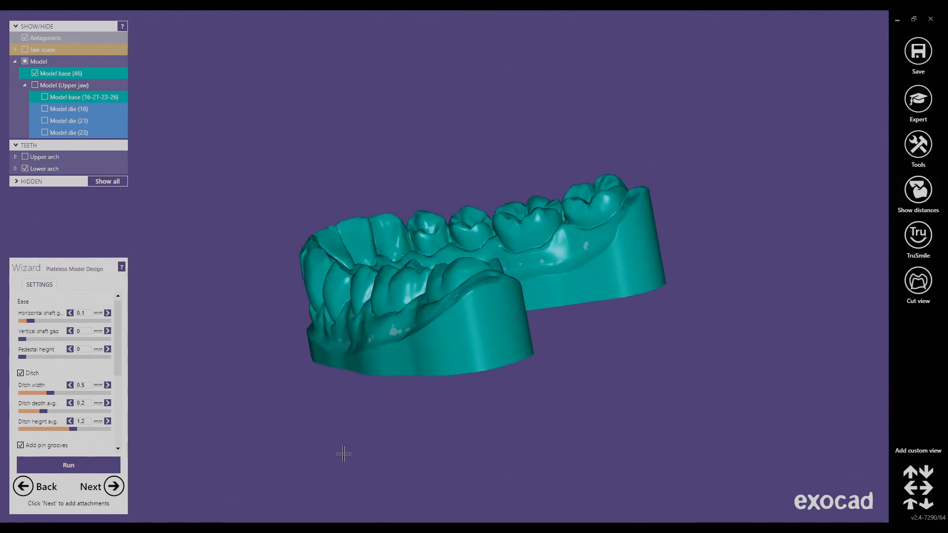
left_click(113, 488)
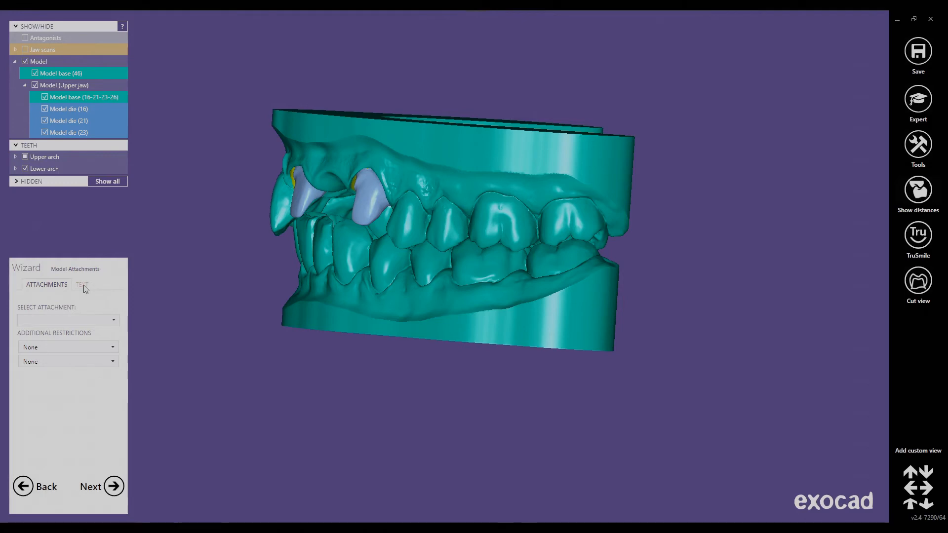
Step: Add the text "Formlabs" to the inner wall of the lower model base
left_click(81, 285)
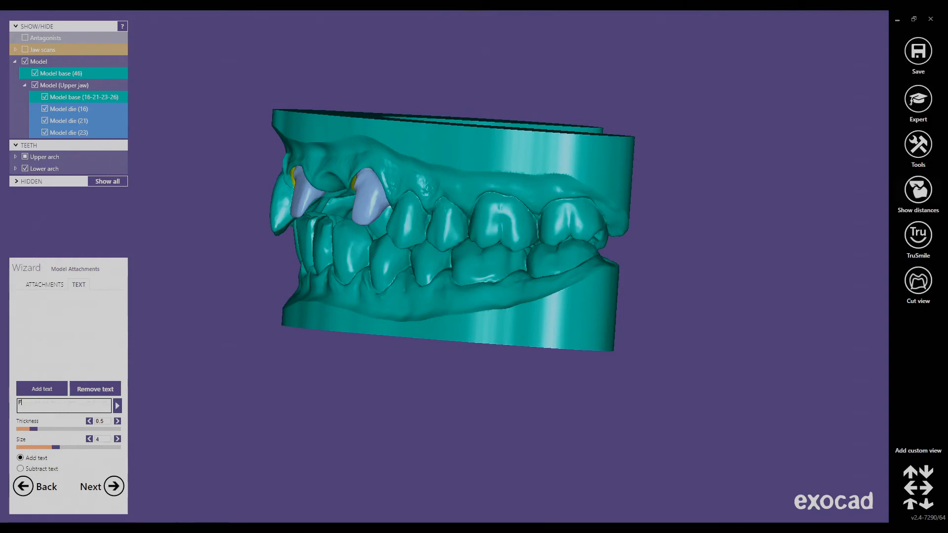
type("Formlabs")
right_click_drag(339, 455, 229, 444)
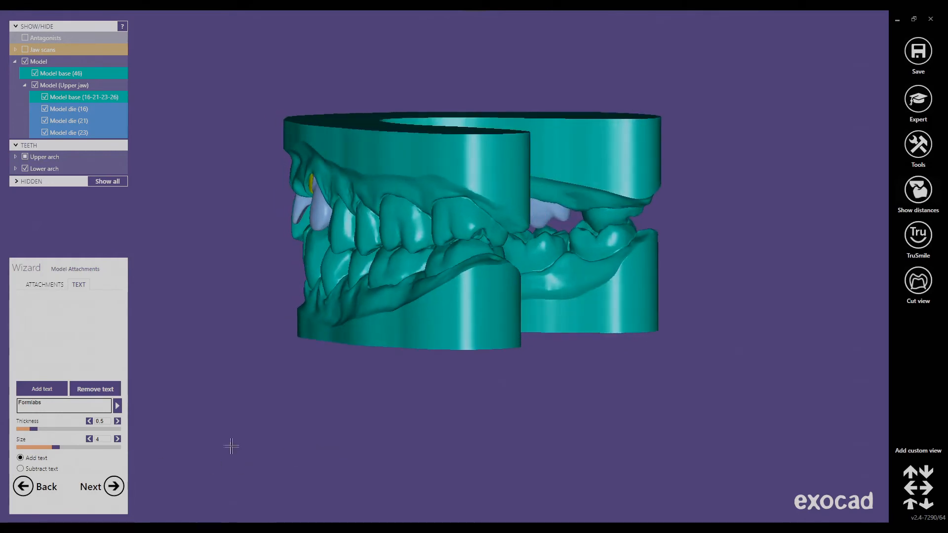
left_click(43, 391)
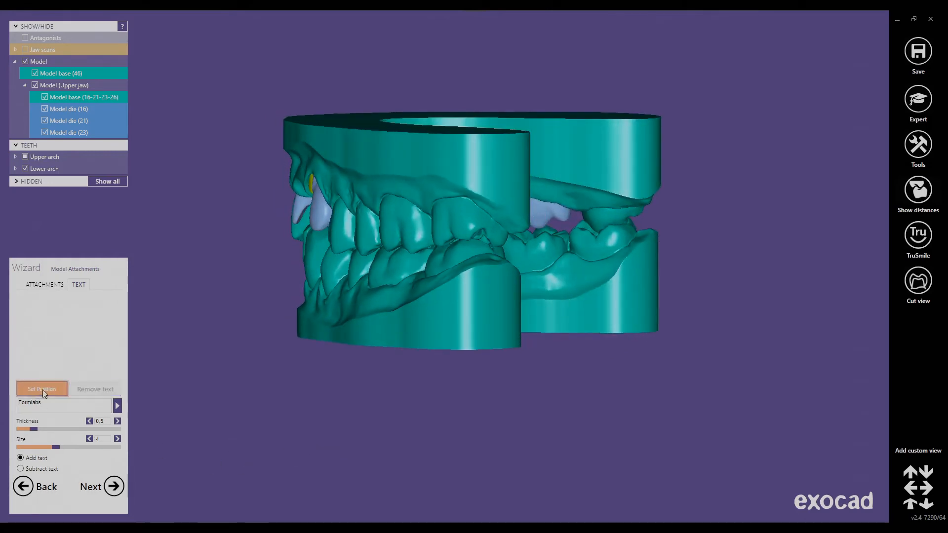
left_click(565, 314)
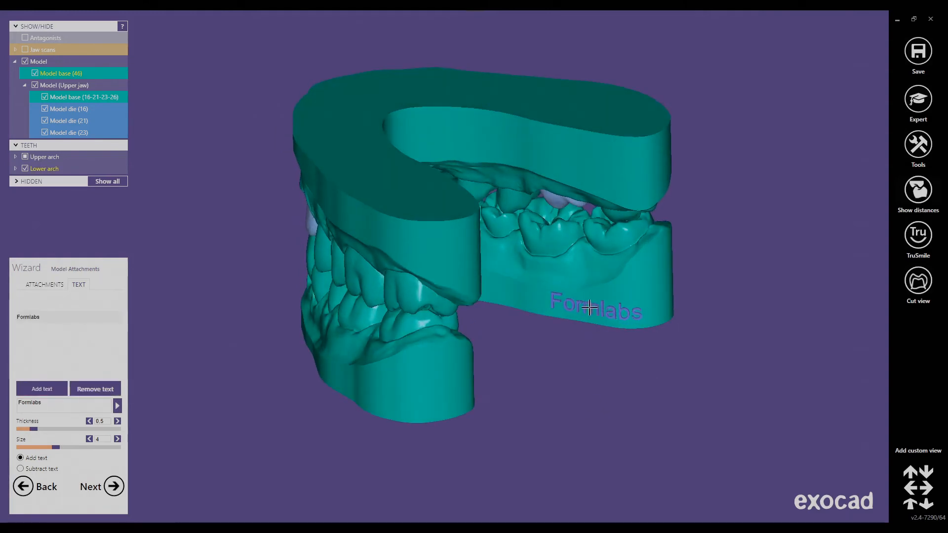
Step: Reposition the Formlabs text on the lower base's inner wall and make it subtracted instead of added
left_click(578, 300)
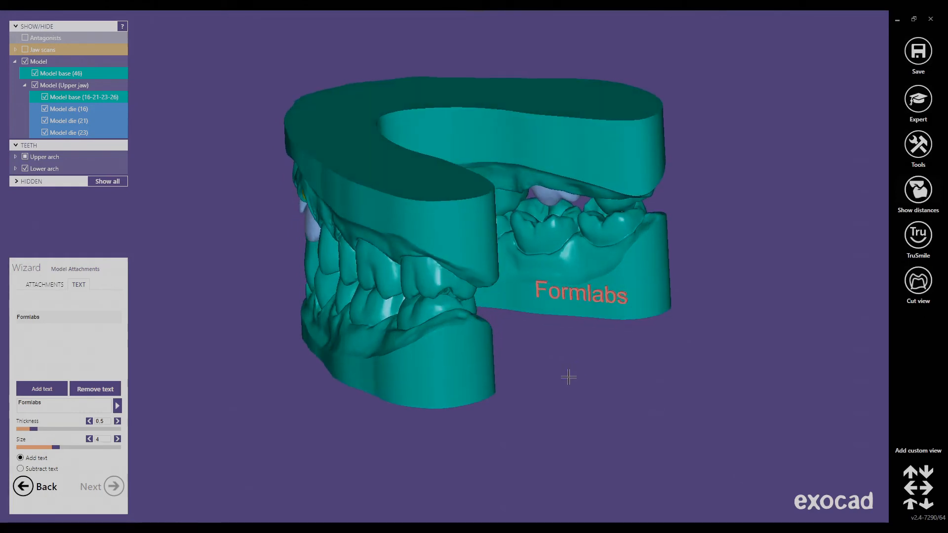
left_click(575, 306)
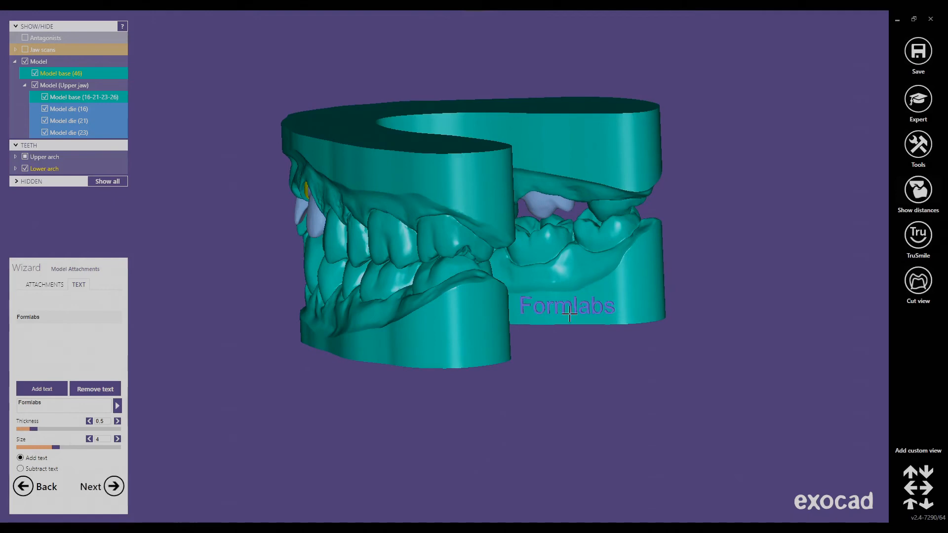
mouse_move(573, 303)
left_mouse_down()
mouse_move(606, 304)
mouse_move(563, 311)
left_mouse_up()
right_click_drag(549, 357, 555, 367)
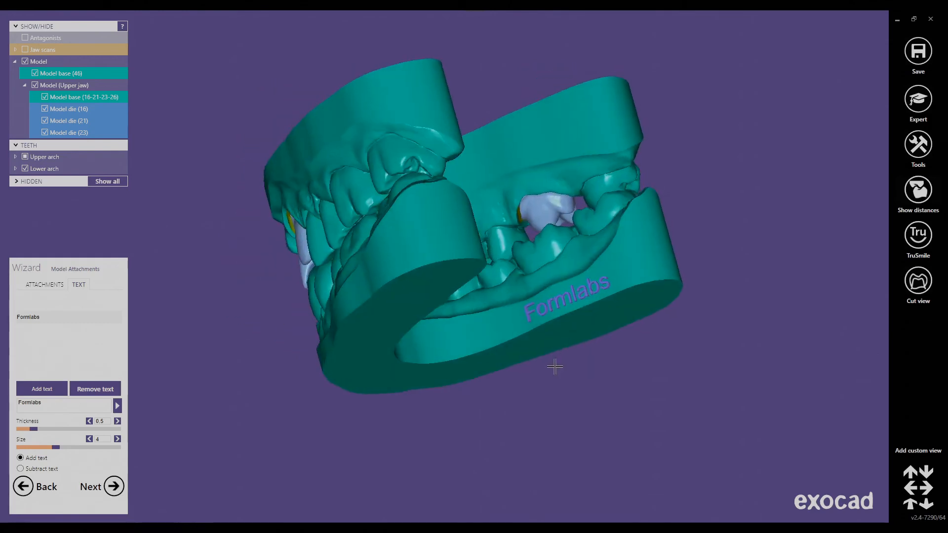
left_click(20, 469)
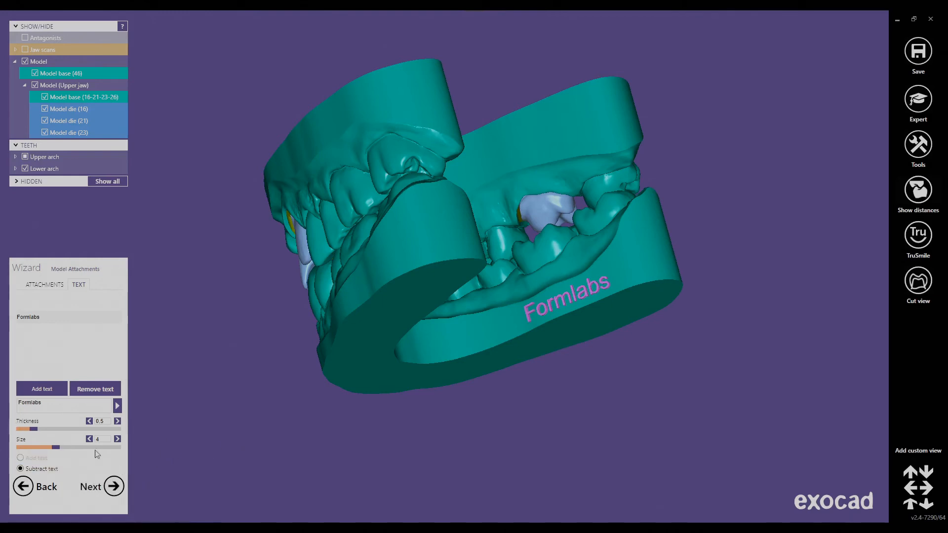
right_click_drag(424, 453, 417, 454)
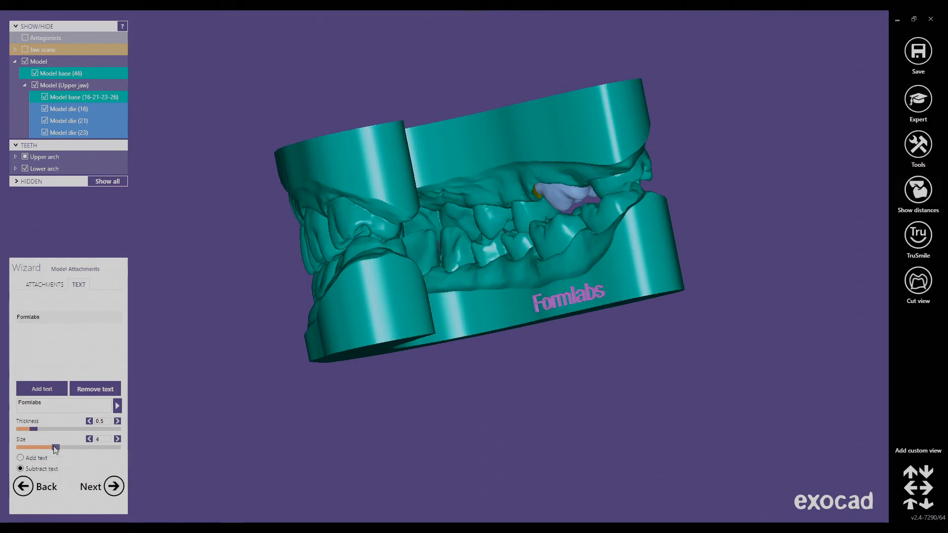
Step: Add a second subtracted text, "Fromlabs", to the inner wall of the upper model base and adjust its position
right_click_drag(334, 455, 363, 467)
left_click(71, 404)
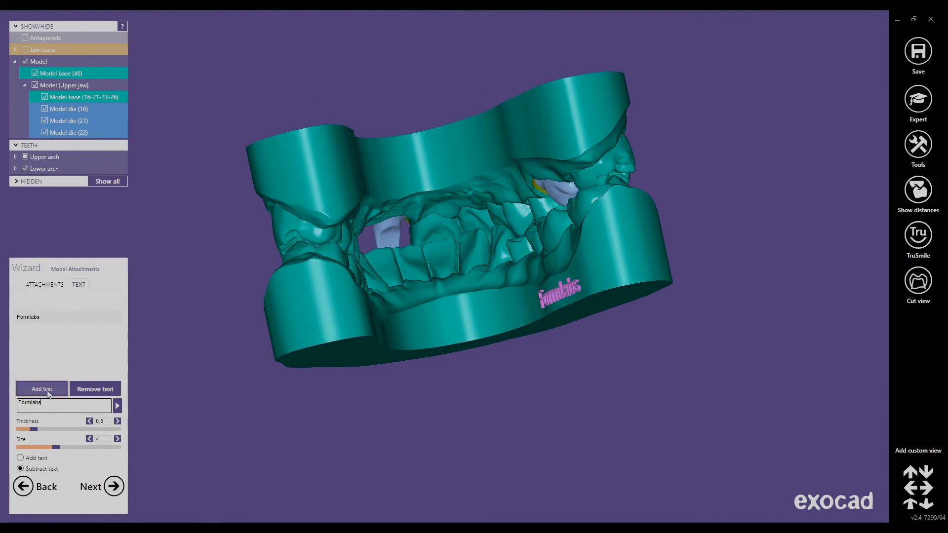
left_click(48, 391)
left_click(271, 171)
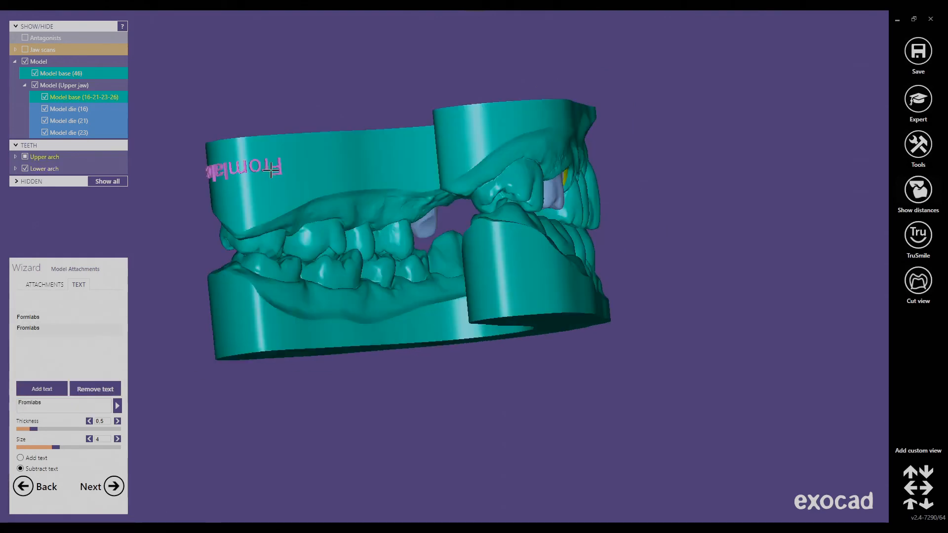
right_click_drag(271, 171, 273, 225)
left_click_drag(292, 195, 364, 165)
right_click_drag(366, 357, 698, 414)
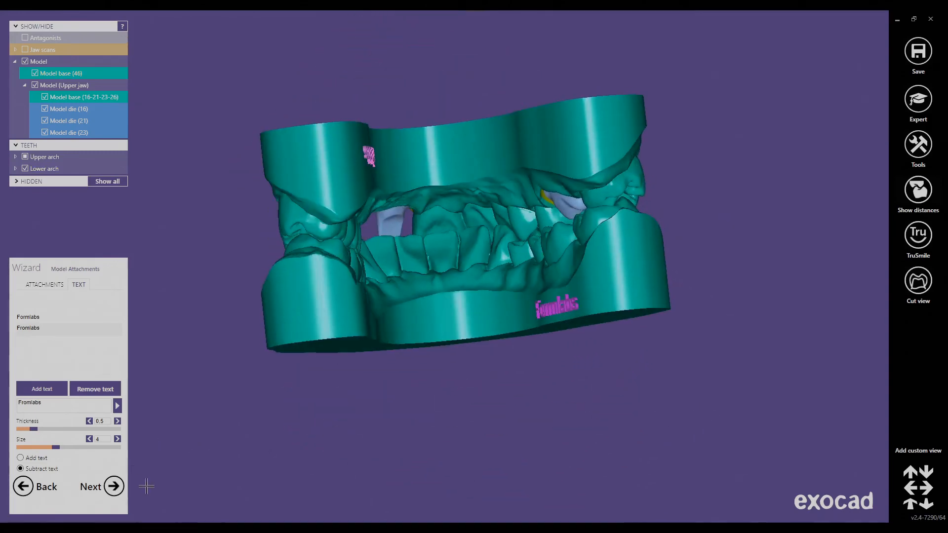
Step: Apply the engraved texts to both model bases, check the models, and finish Model Creator without saving the scene
left_click(114, 487)
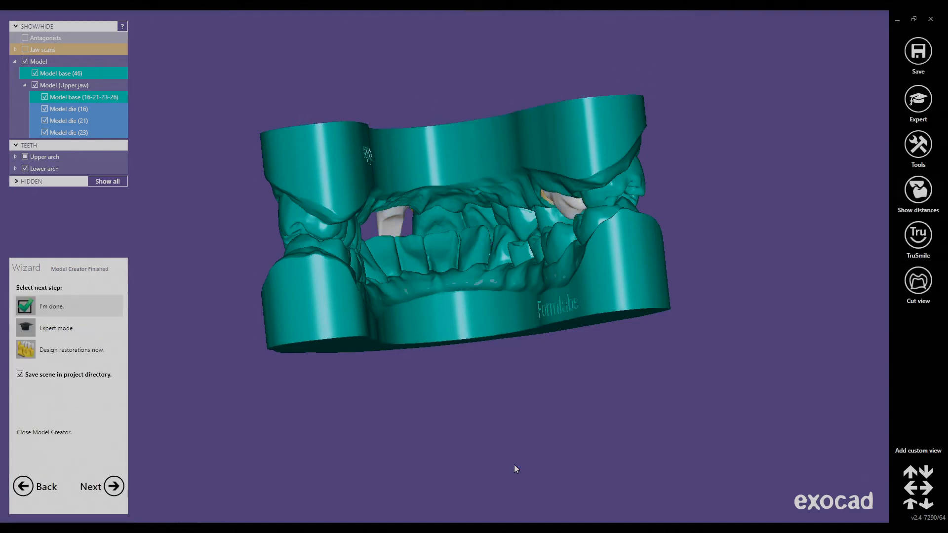
right_click_drag(513, 453, 506, 454)
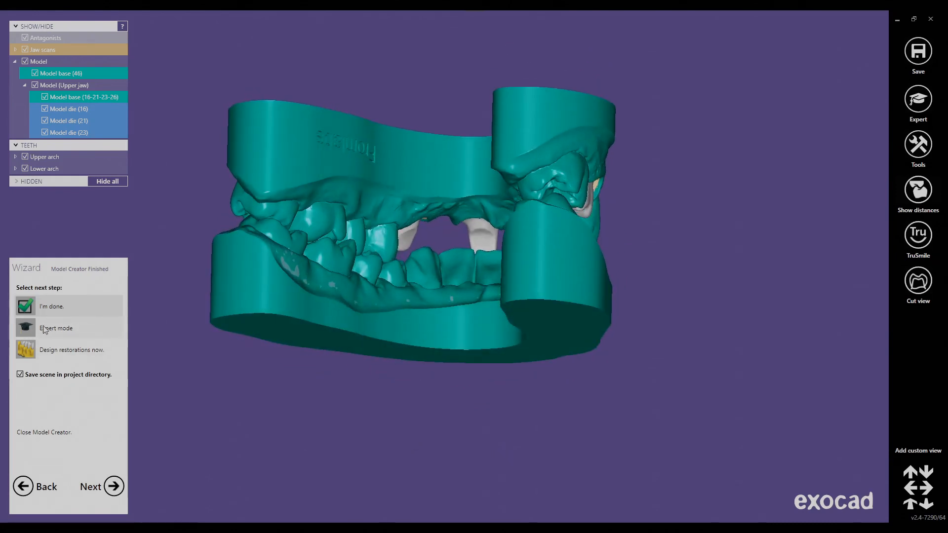
right_click_drag(239, 398, 414, 425)
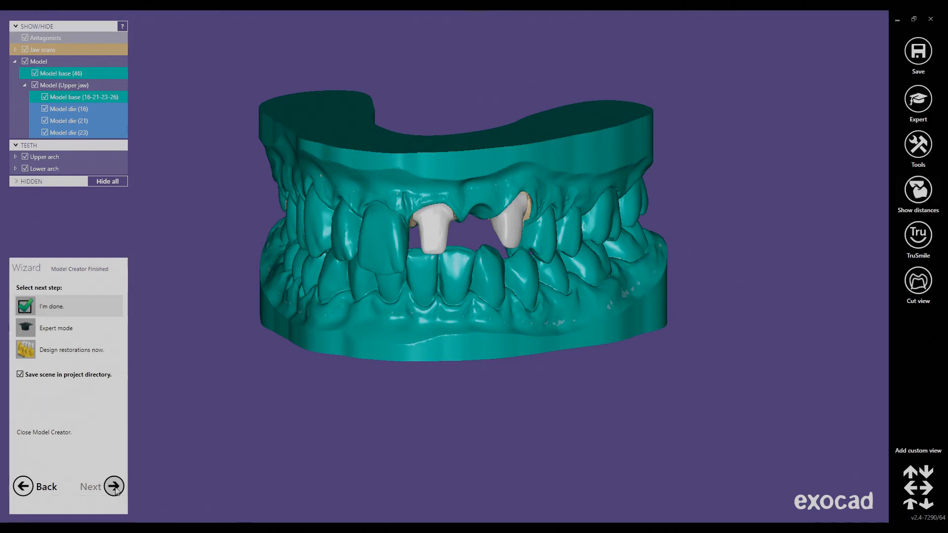
left_click(115, 488)
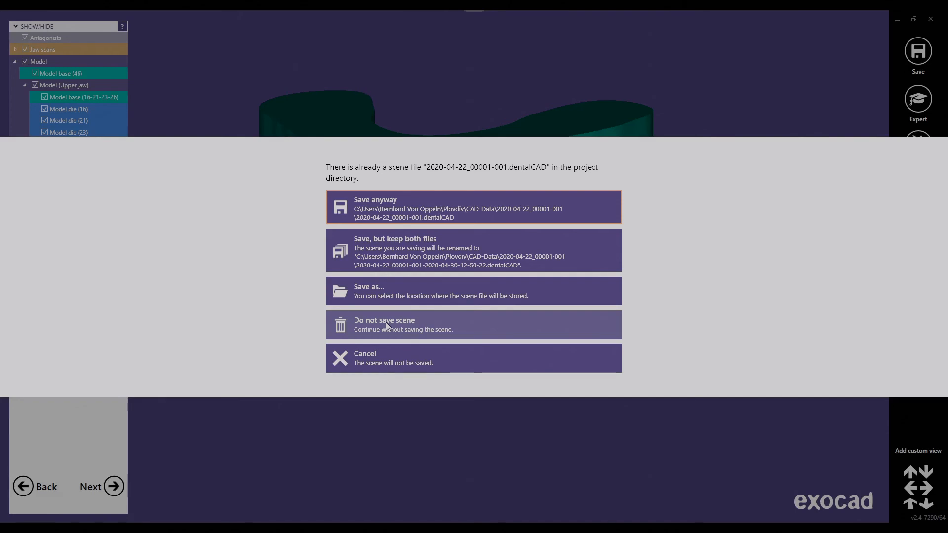
left_click(386, 322)
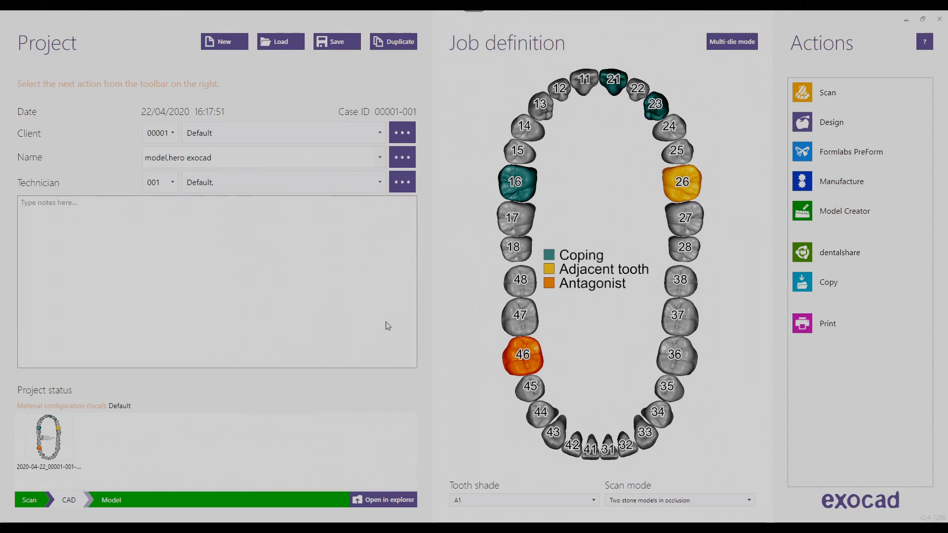
Step: Send model dies 16, 21 and 23 and both model bases to Formlabs PreForm for printing
left_click(386, 501)
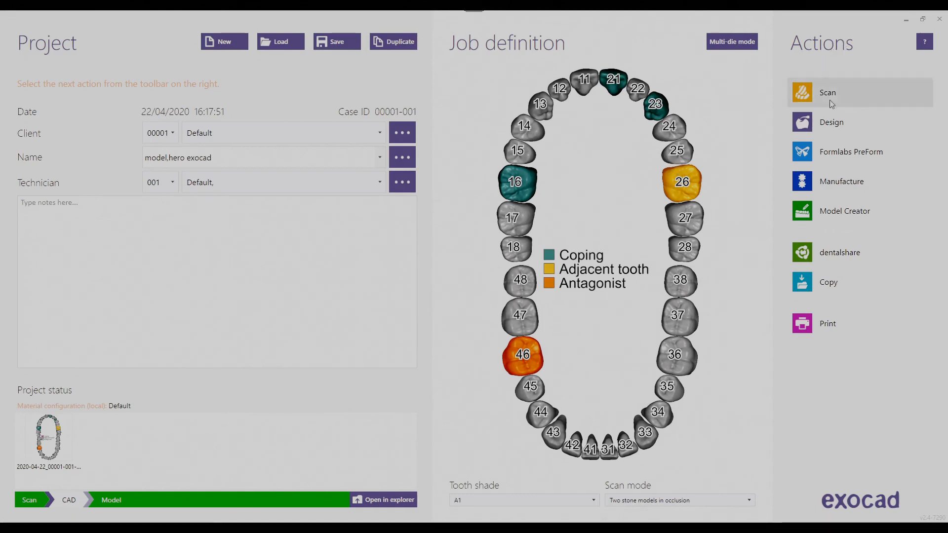
left_click(806, 157)
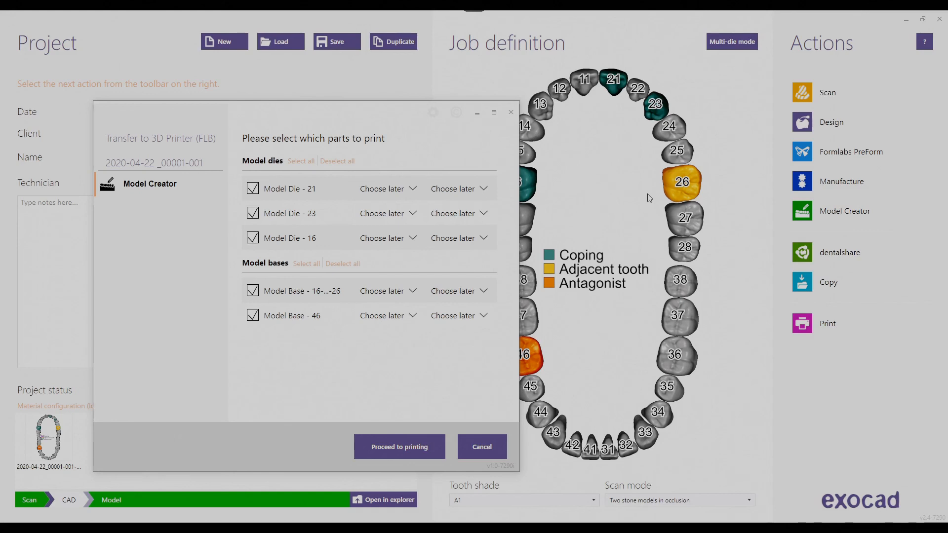
left_click(400, 448)
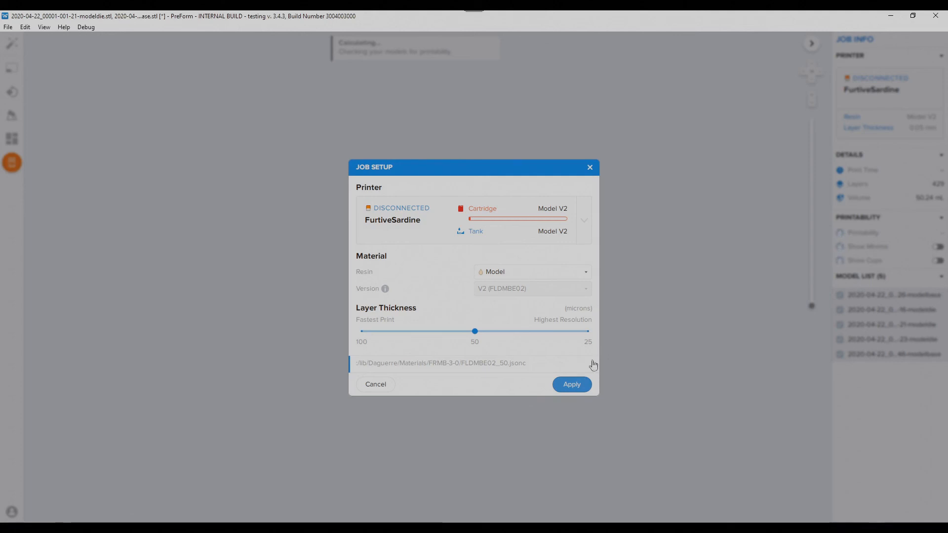
Step: Set up the print job with Model V2 resin and 50 micron layers, and inspect the parts on the build platform
left_click(572, 384)
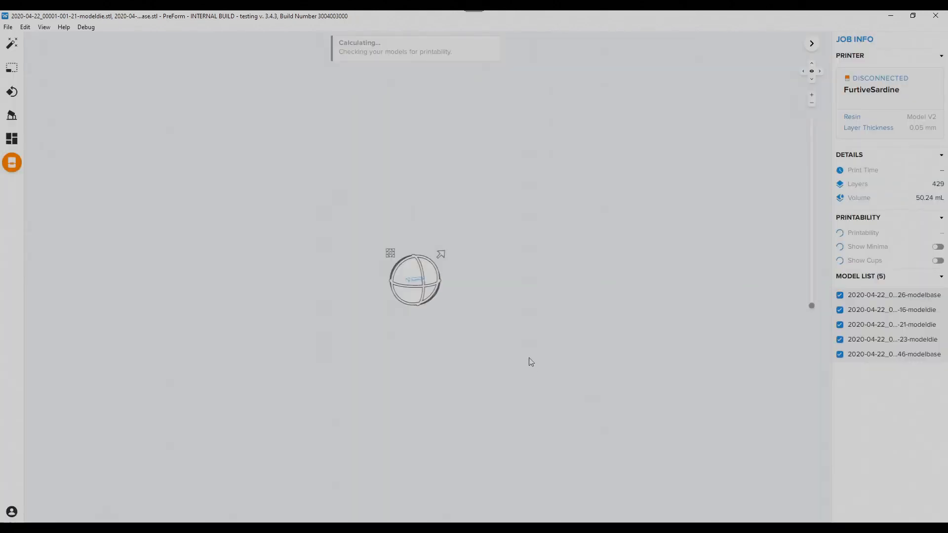
right_click_drag(578, 367, 366, 390)
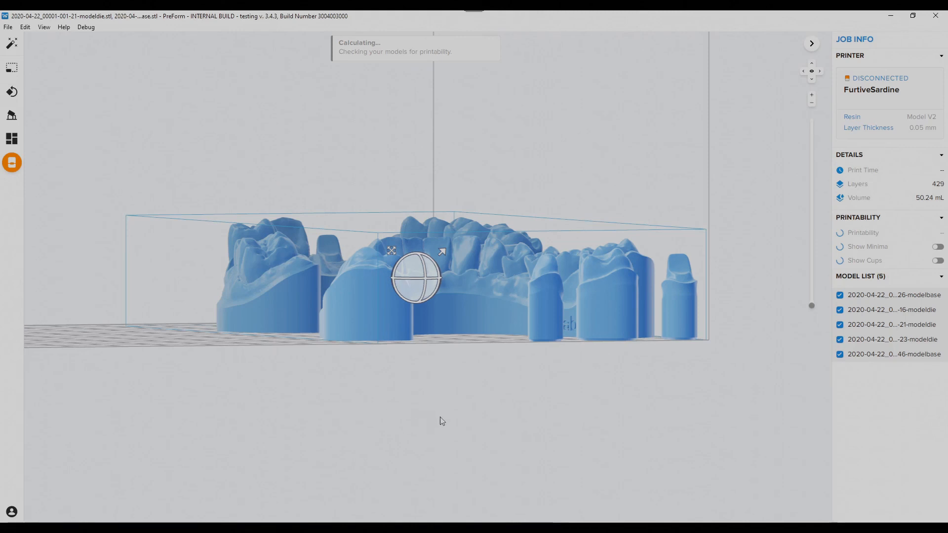
key("Home")
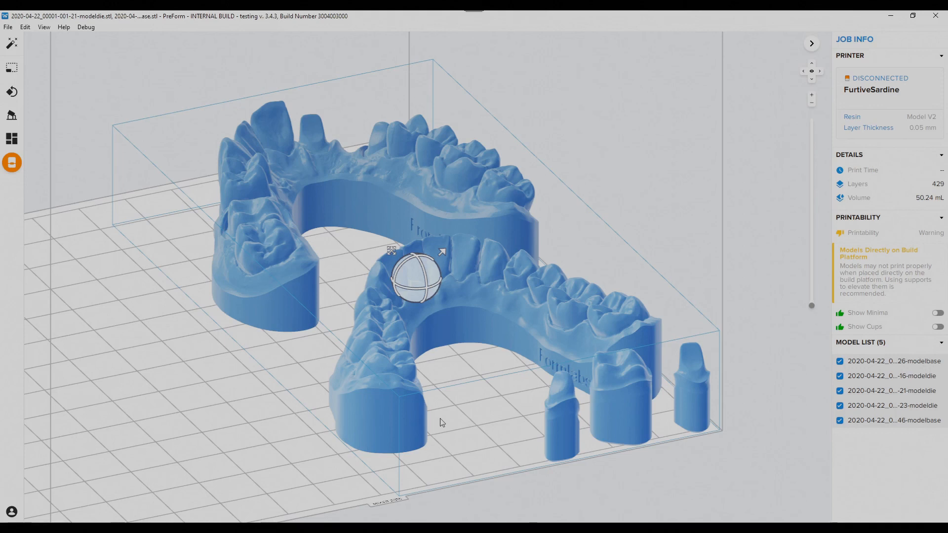
scroll(459, 393, "down", 2)
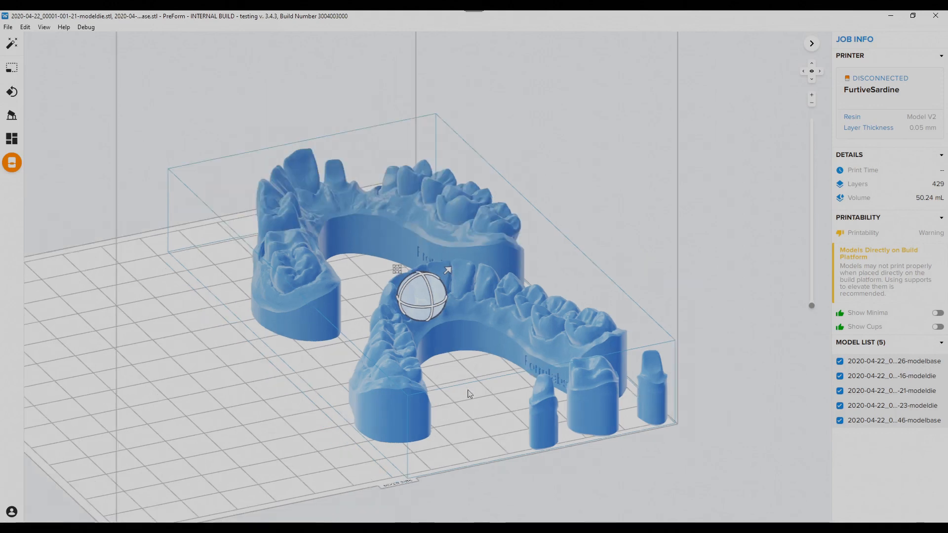